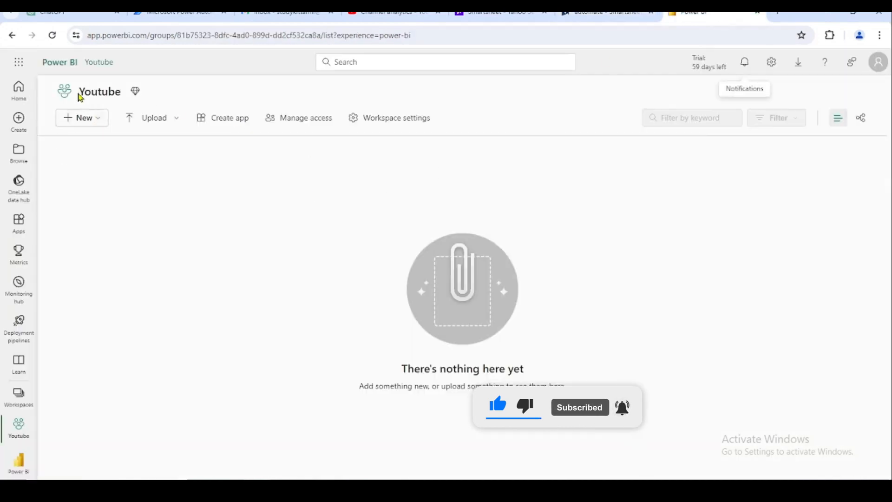
Step: Start a new dataflow in the Youtube workspace
click(96, 119)
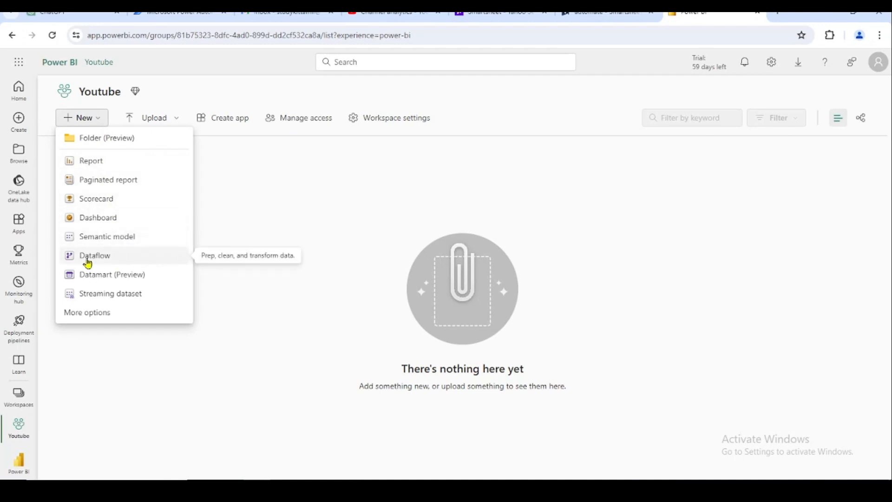
click(103, 262)
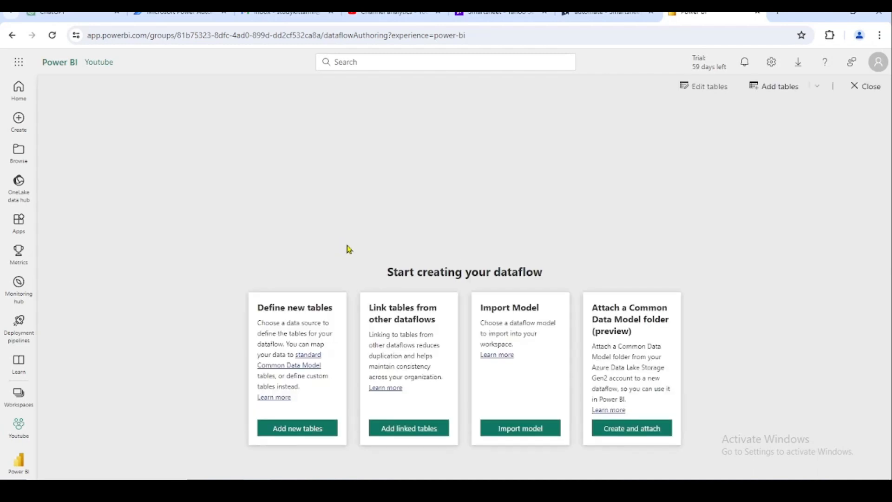
Step: Review the four ways to start the dataflow: define new tables, link tables, import a model, or attach a Common Data Model folder
drag(281, 307, 318, 306)
drag(419, 318, 387, 311)
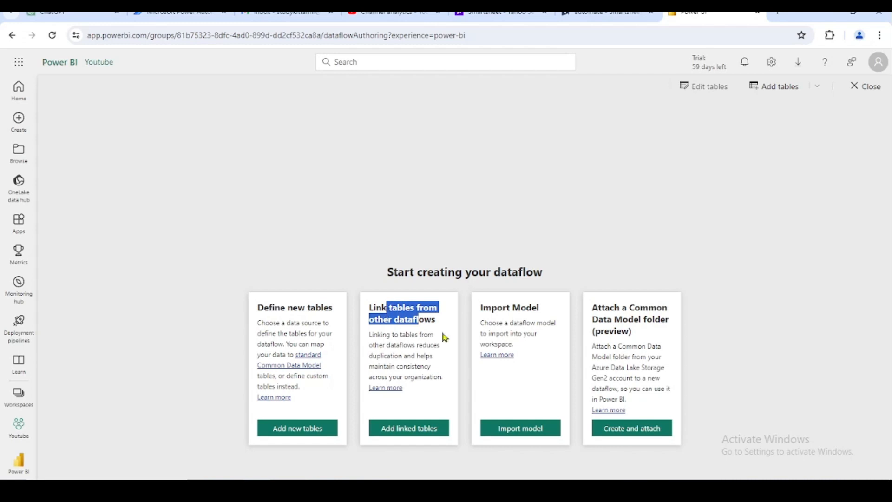
drag(533, 308, 492, 307)
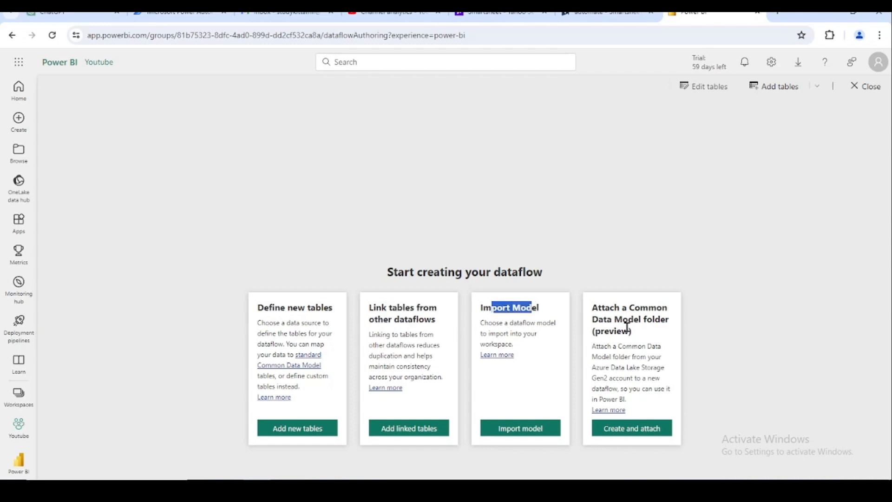
drag(648, 333, 601, 311)
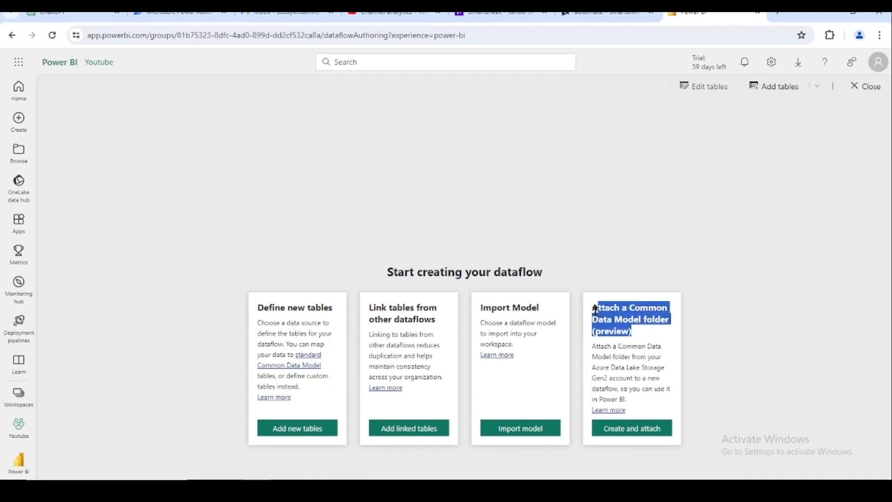
click(651, 334)
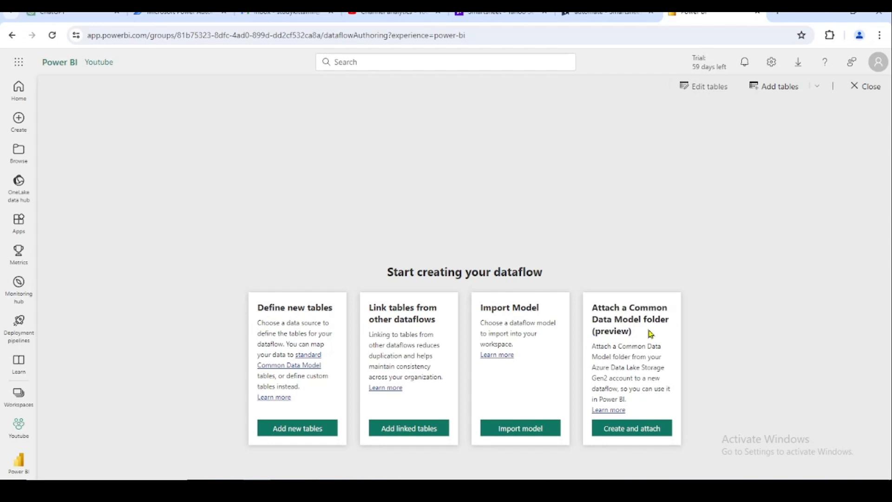
drag(282, 308, 341, 313)
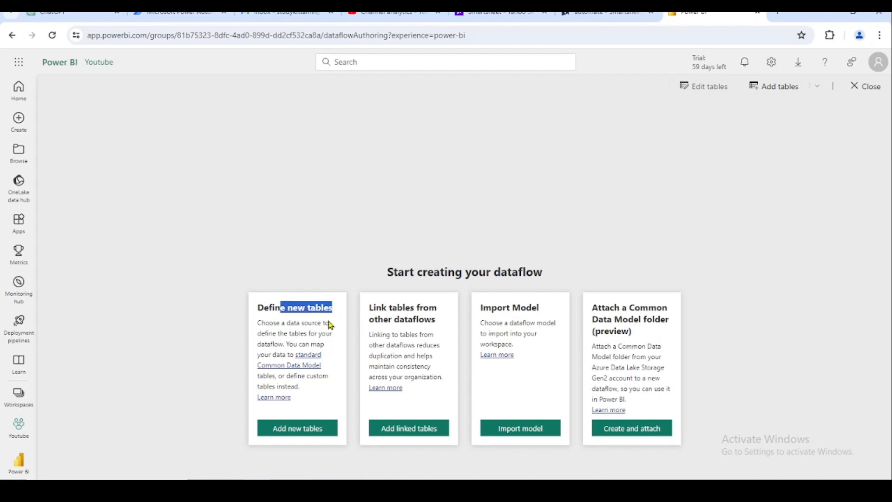
mouse_move(390, 309)
mouse_down()
mouse_move(433, 321)
mouse_move(373, 309)
mouse_up()
click(434, 322)
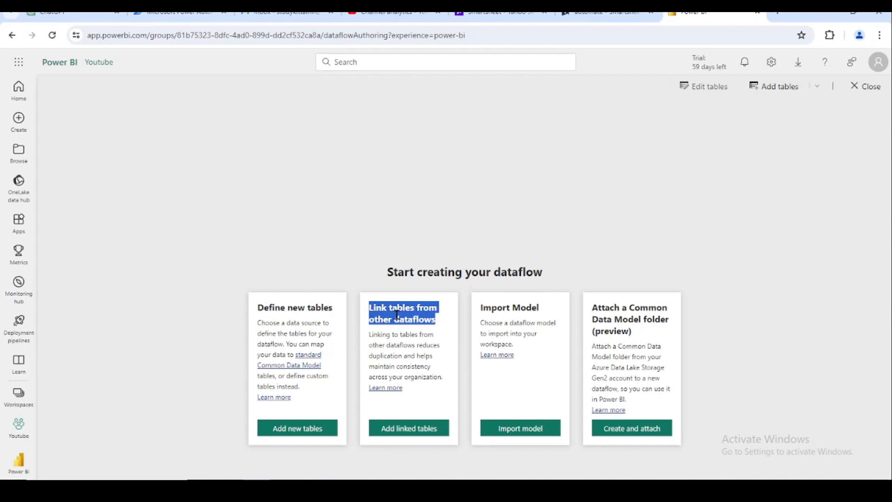
drag(539, 308, 481, 308)
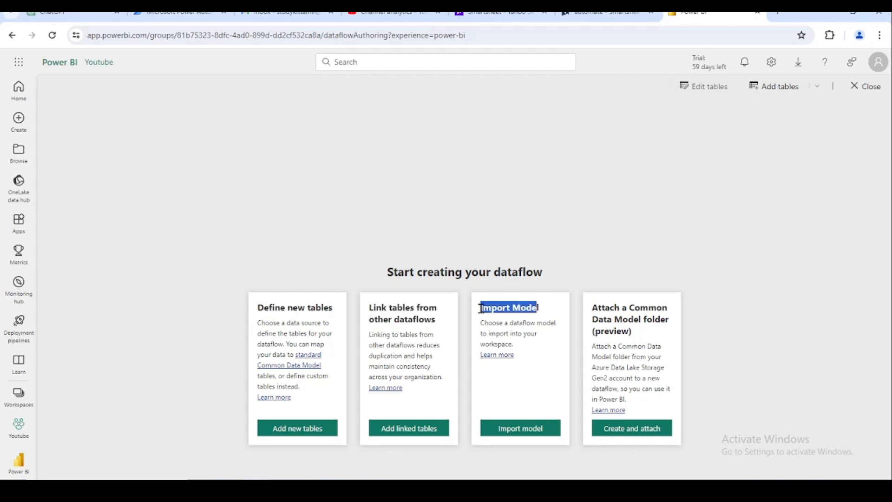
click(520, 325)
drag(540, 309, 487, 308)
click(517, 321)
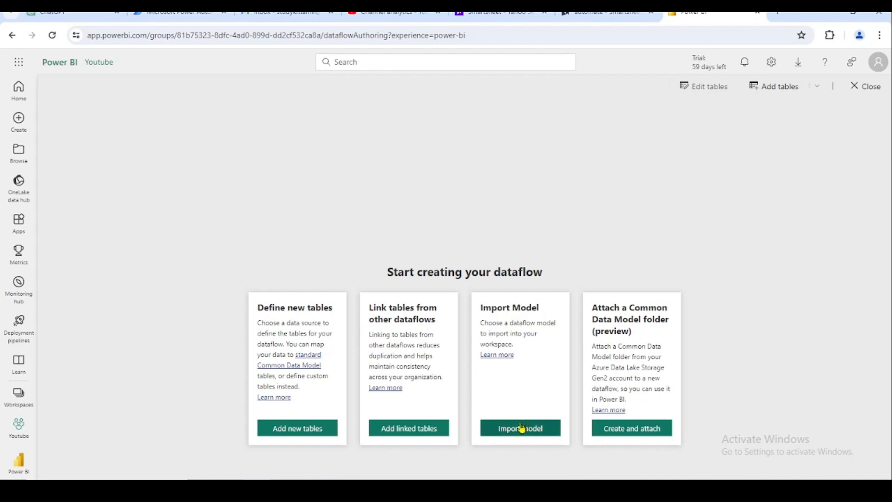
drag(633, 332, 594, 311)
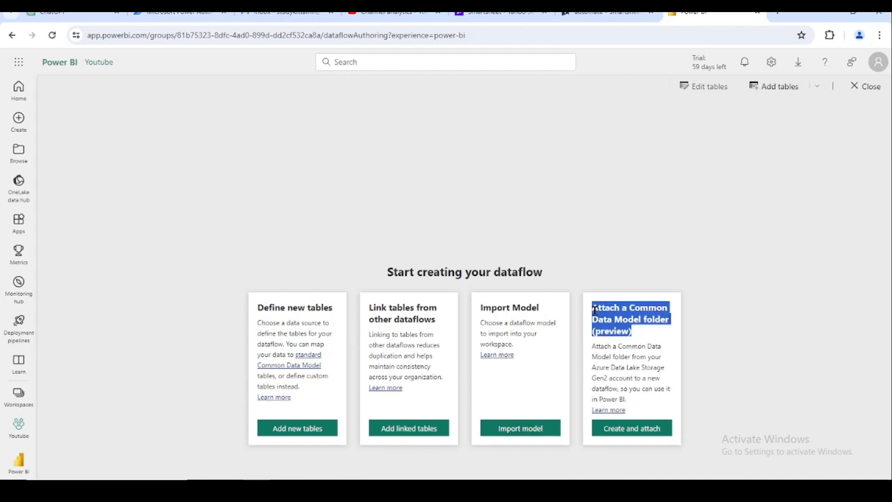
click(649, 330)
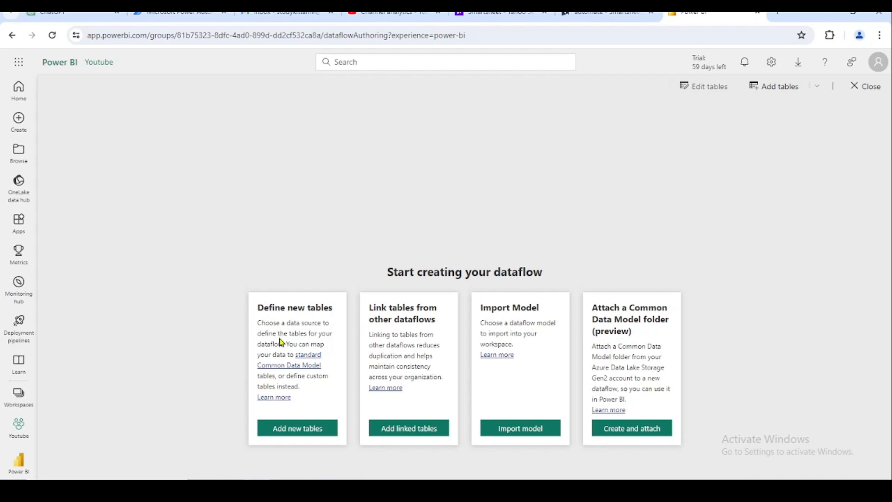
drag(259, 308, 329, 309)
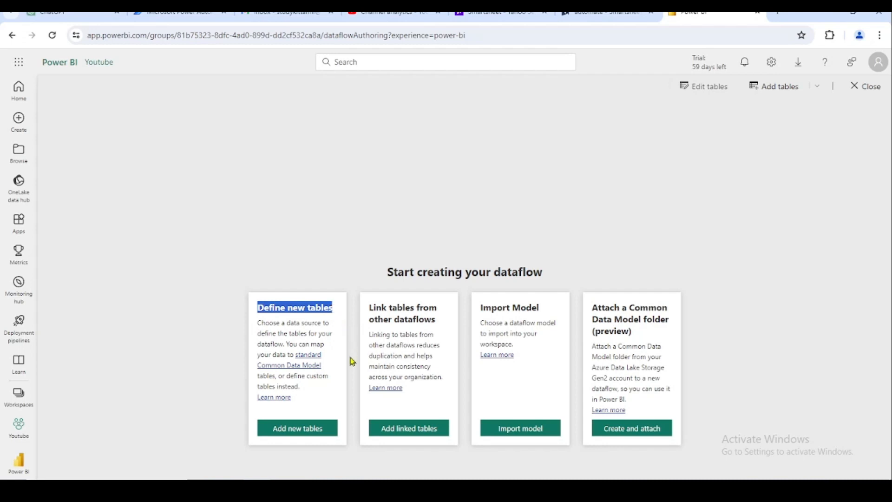
Step: Add new tables to the dataflow, find Smartsheet among the new sources, and connect with the existing Smartsheet connection
click(314, 432)
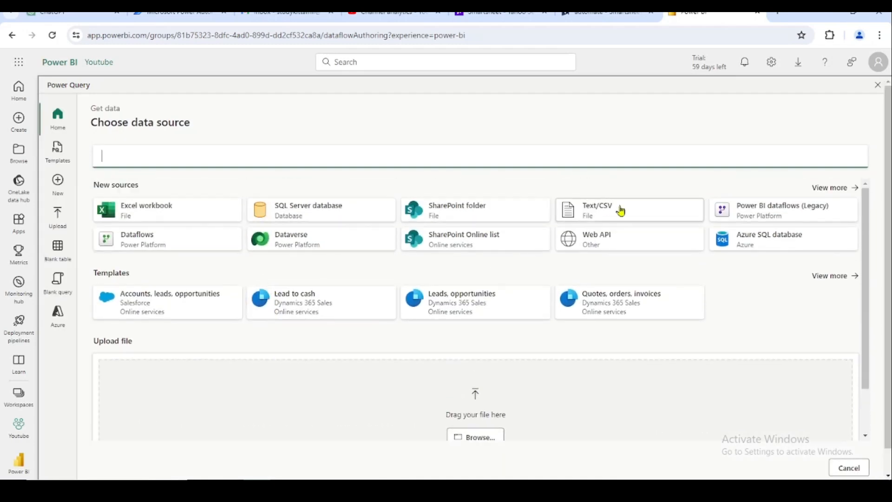
click(836, 188)
text(smaer)
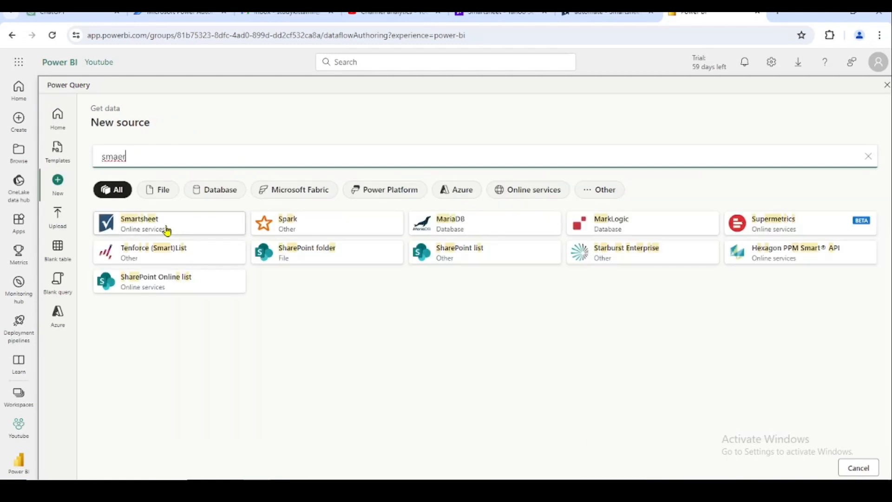
click(184, 225)
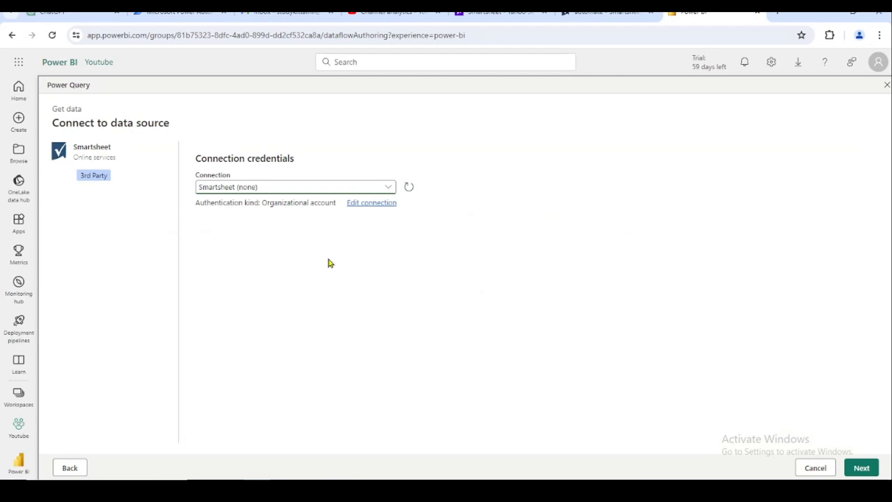
click(855, 471)
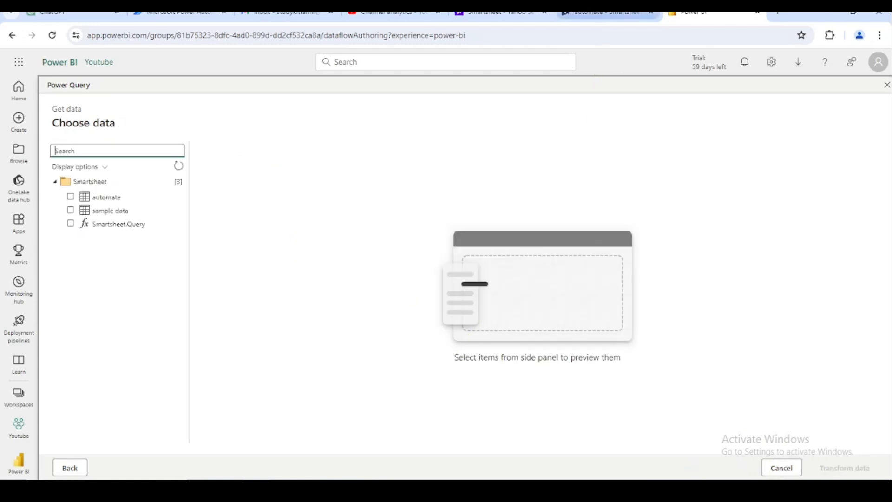
Step: Select the sample data table from the Smartsheet source and bring it into the query editor for transformation
click(605, 13)
click(708, 14)
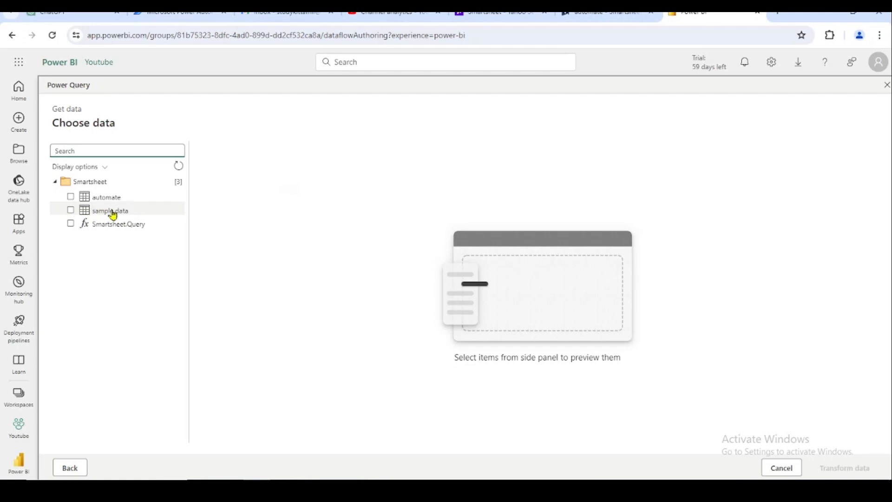
click(71, 211)
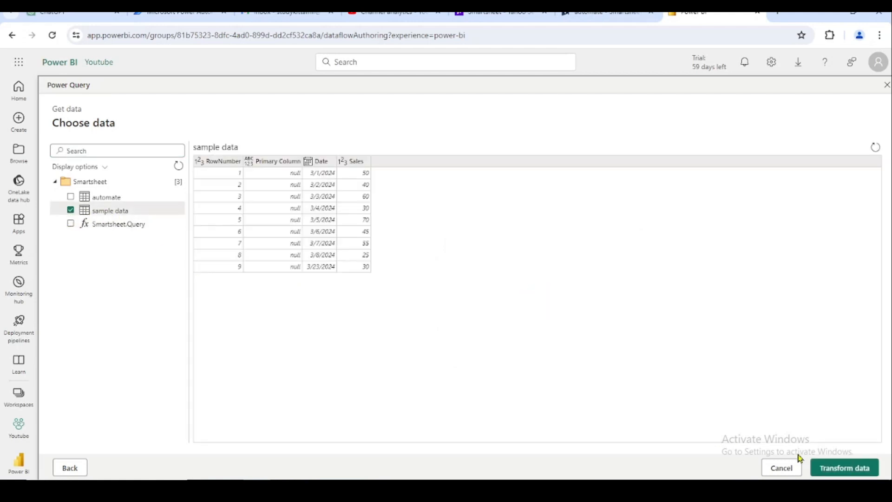
click(833, 471)
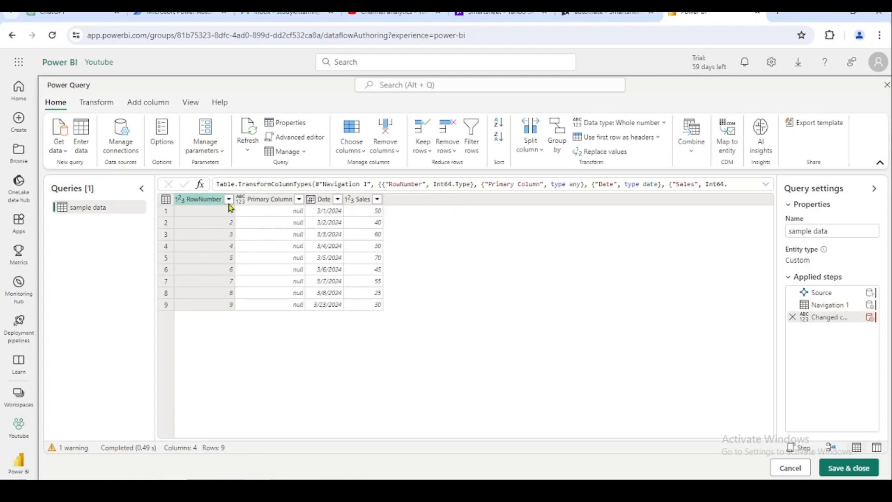
Step: Remove the RowNumber and Primary Column columns from the sample data query
ctrl+click(257, 201)
right_click(257, 201)
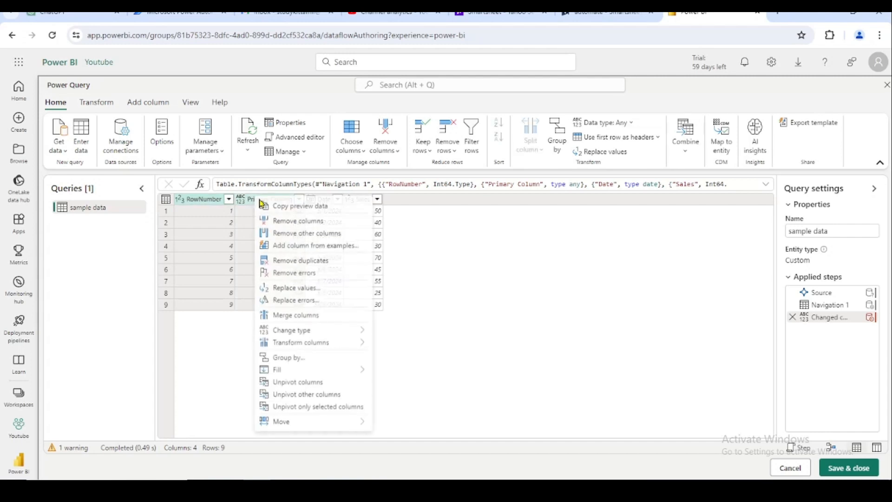
click(293, 223)
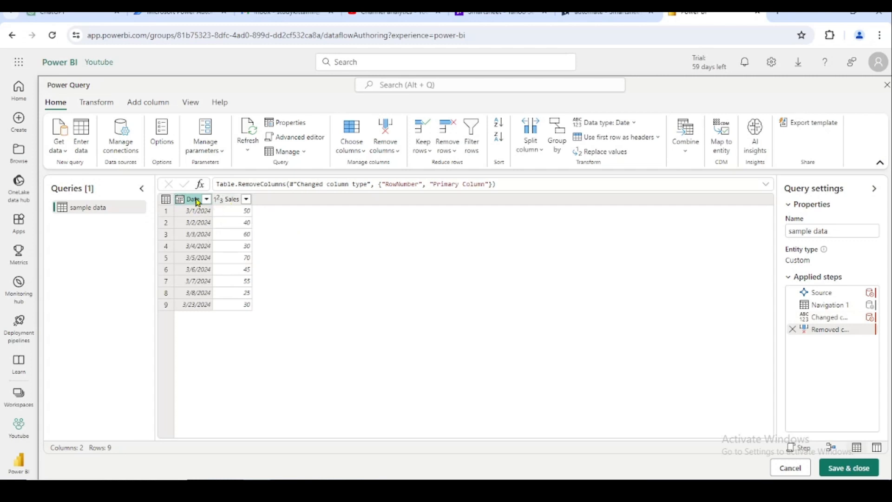
Step: Add a column with the year extracted from the Date column
click(148, 104)
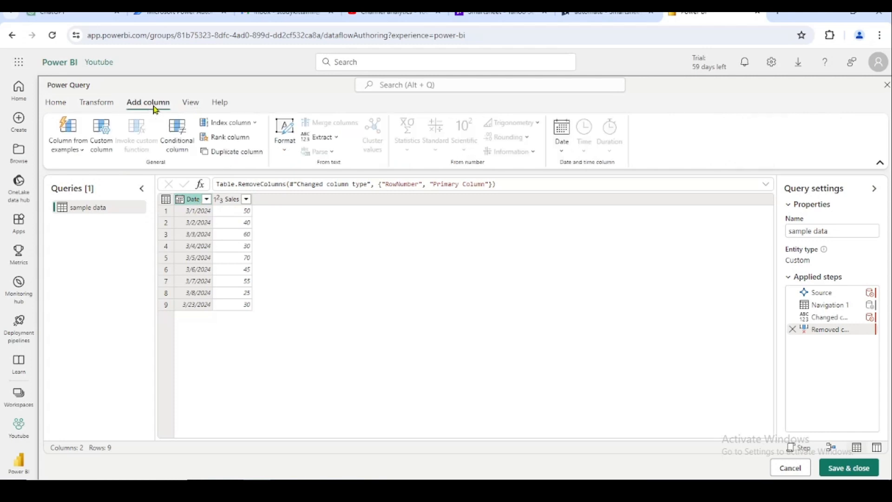
click(563, 153)
mouse_move(562, 219)
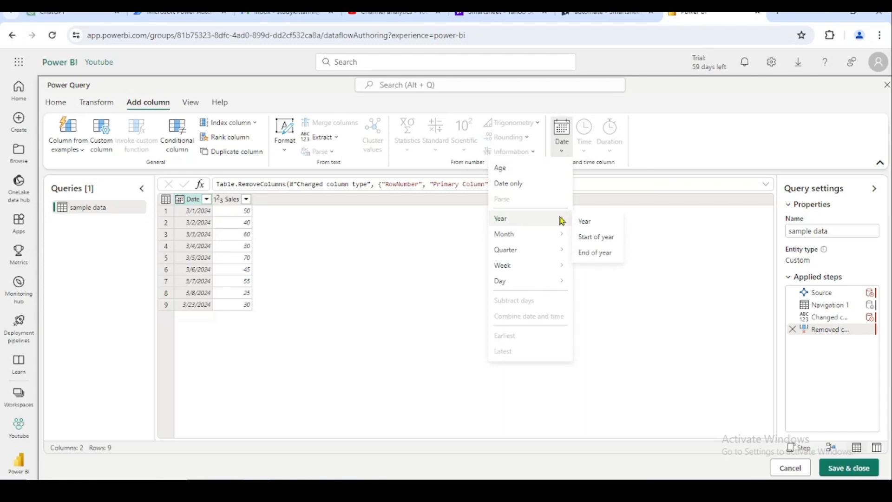
click(586, 222)
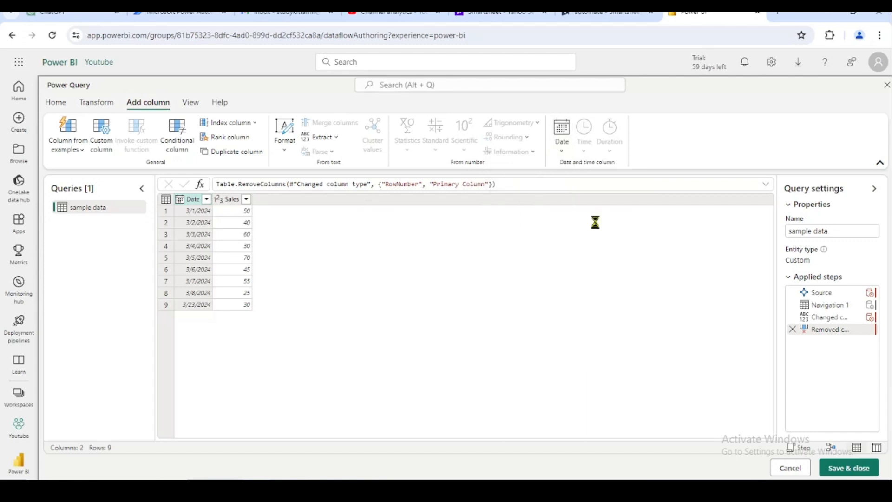
Step: Add a column with the start of the month for each value in the Date column
click(199, 202)
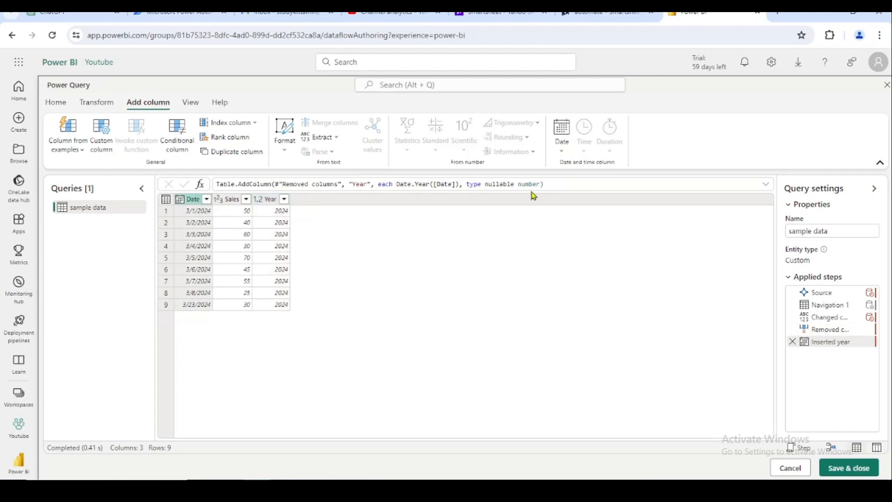
click(568, 154)
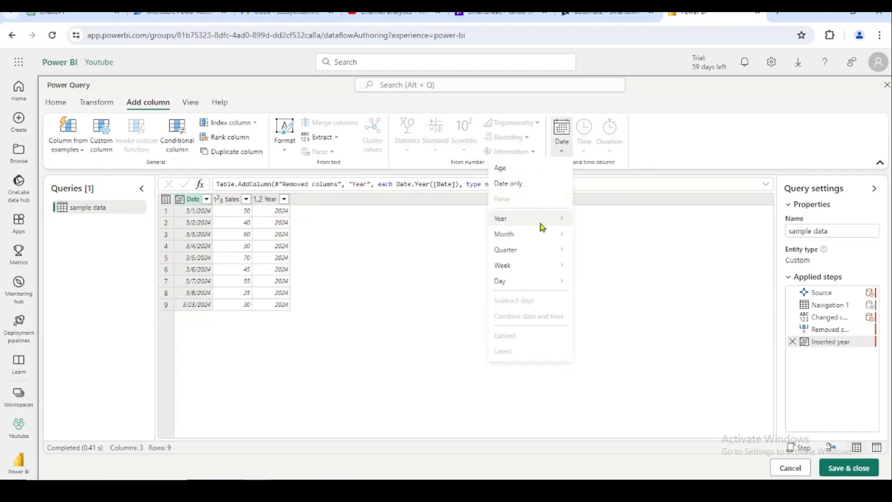
mouse_move(543, 230)
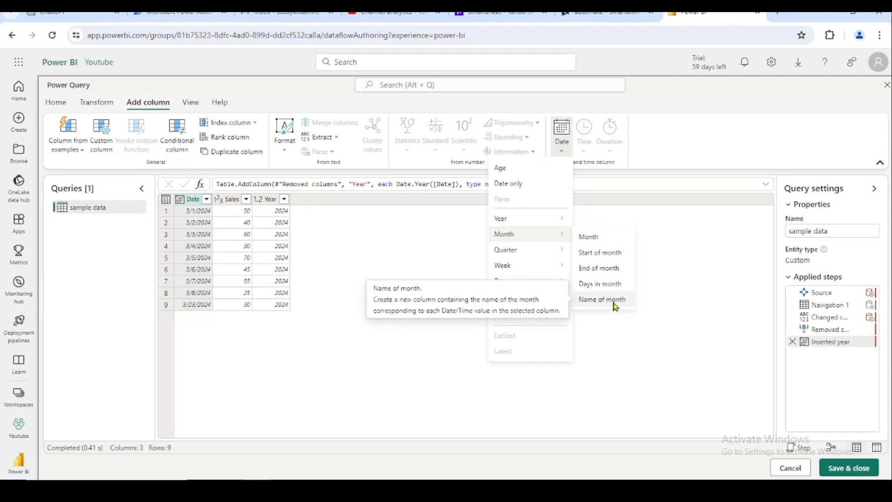
click(611, 253)
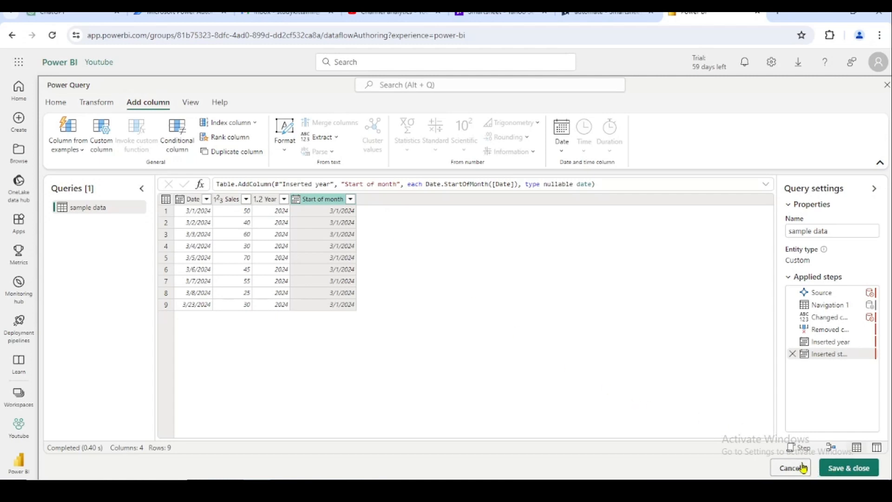
Step: Group the sample data by Start of month with a new column named Sales that sums the Sales column
click(96, 102)
click(59, 139)
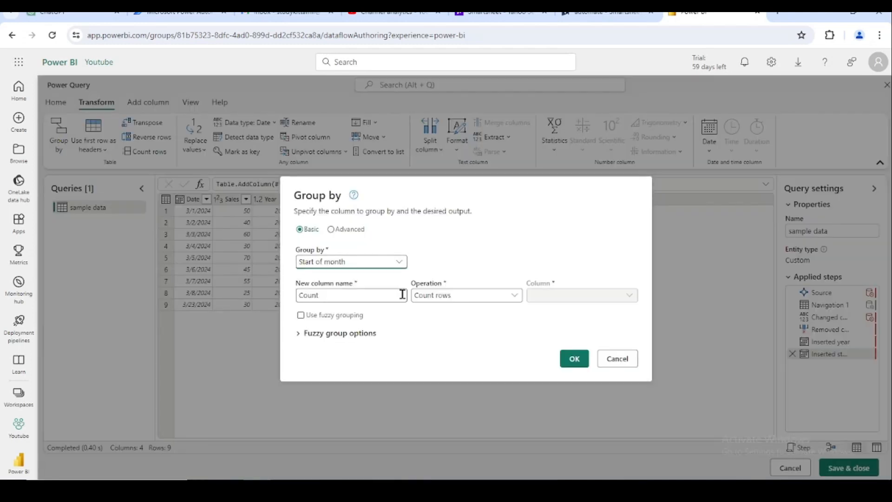
click(450, 300)
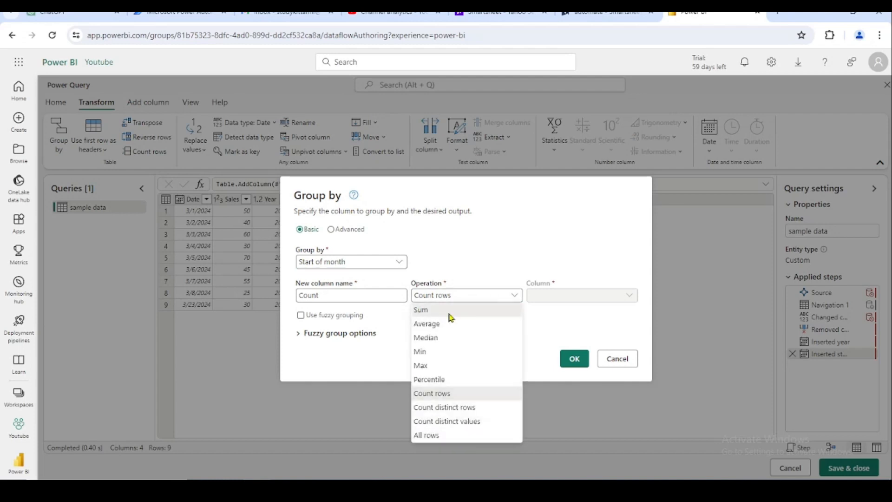
click(449, 311)
double_click(378, 295)
click(560, 298)
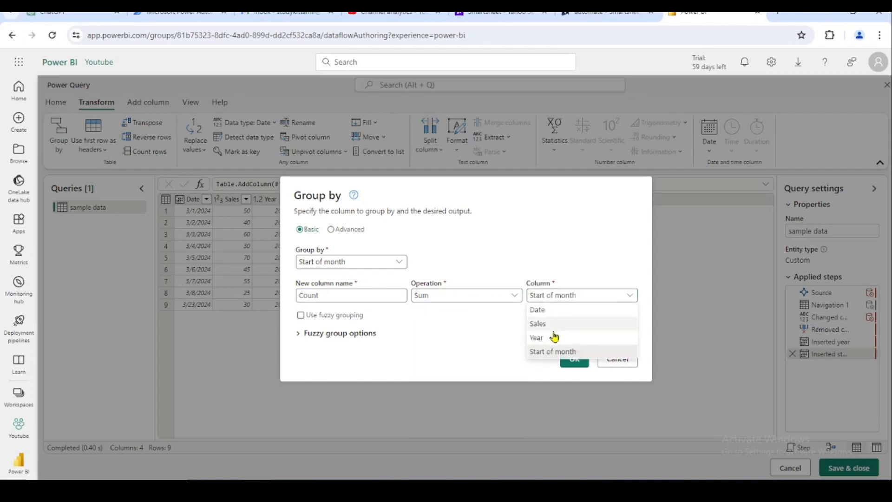
click(553, 325)
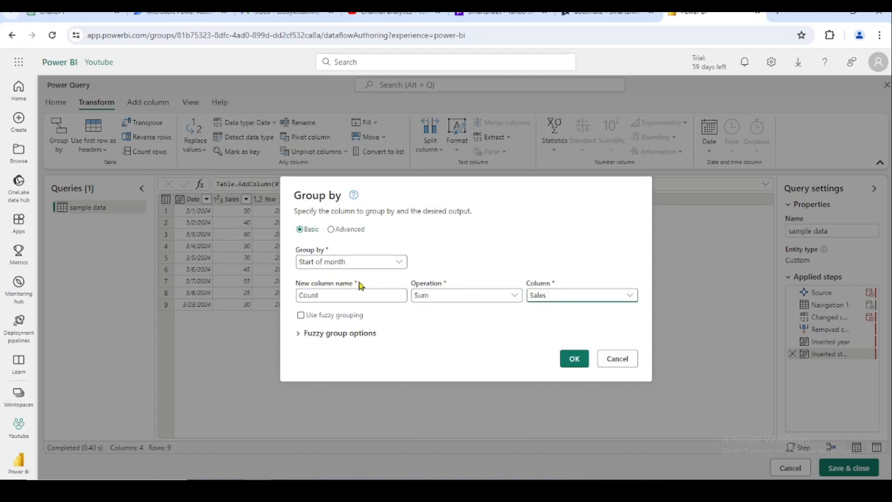
double_click(344, 295)
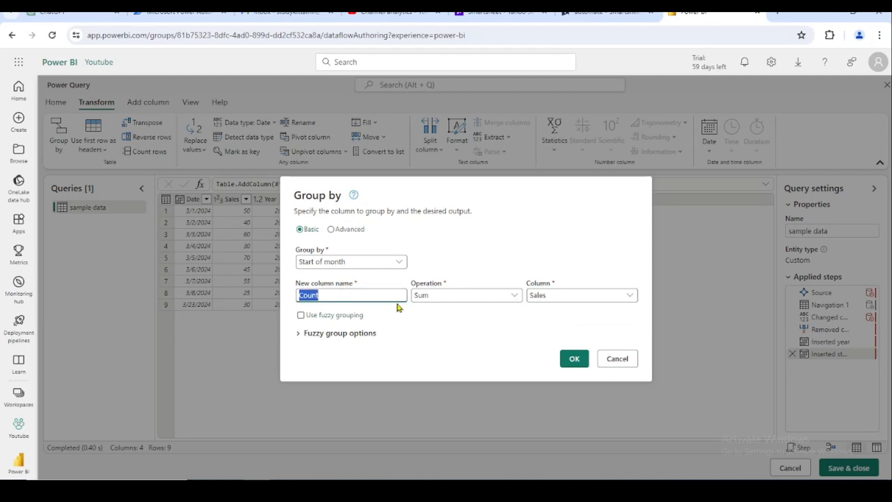
text(Sales)
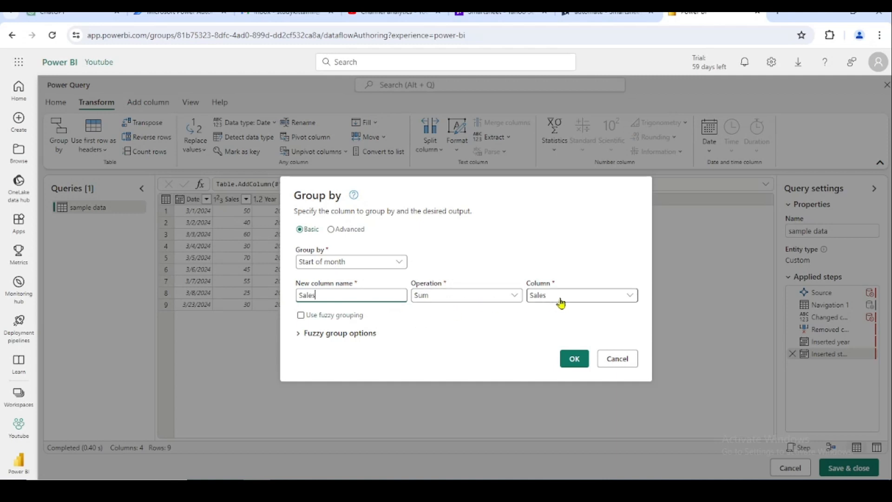
click(575, 359)
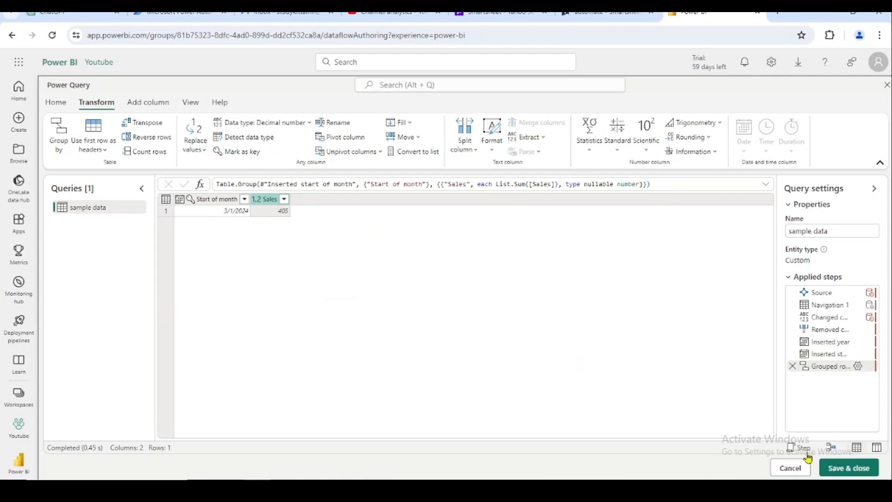
Step: Save the query as a dataflow named sales, refresh it immediately and return to the workspace
click(839, 470)
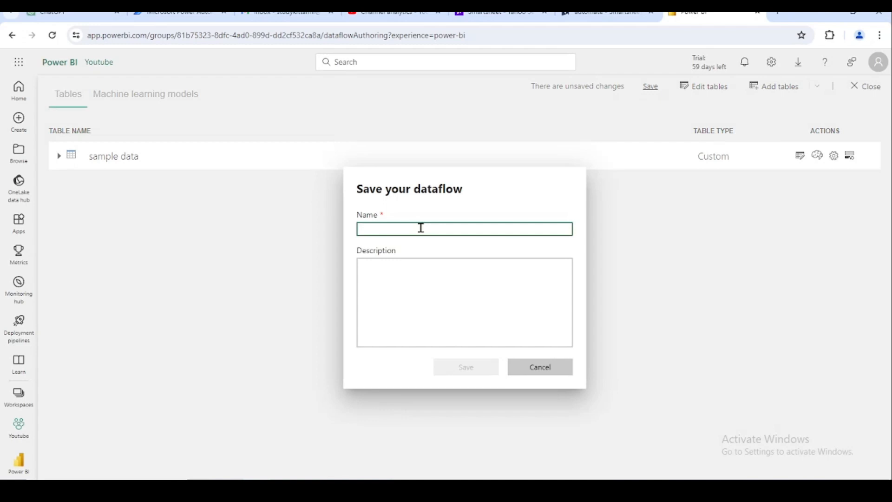
text(sales)
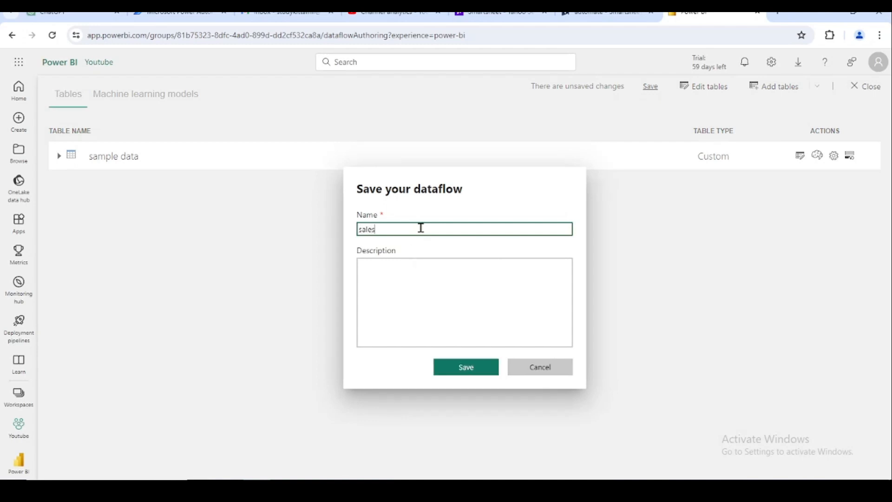
click(420, 273)
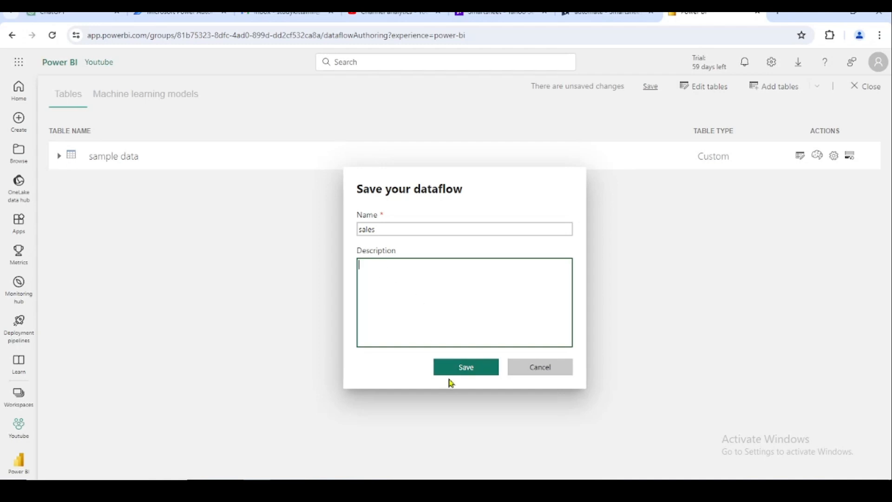
click(466, 376)
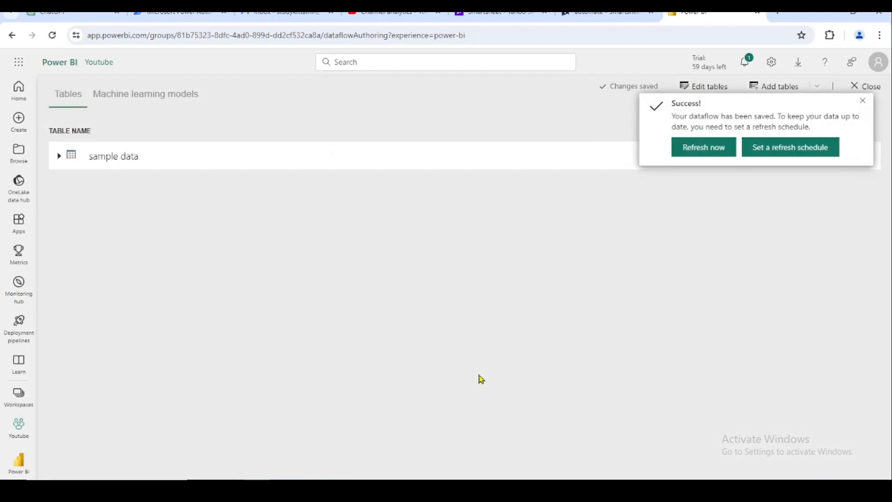
click(716, 149)
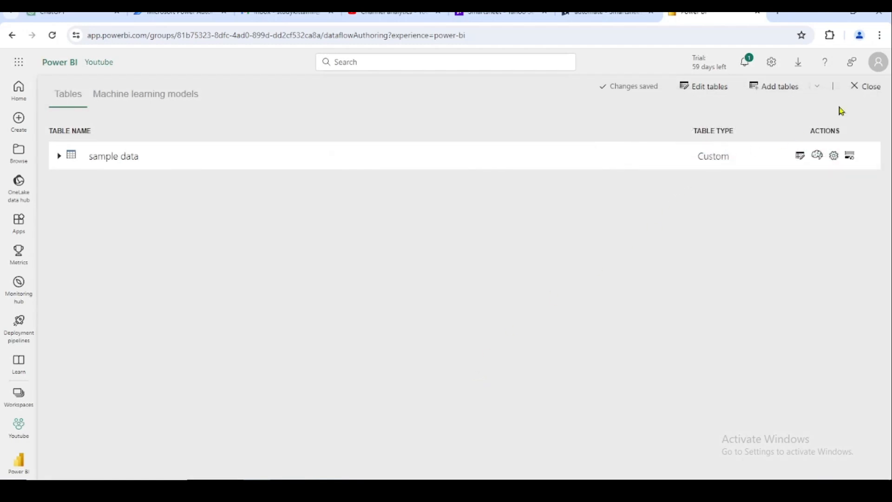
click(866, 94)
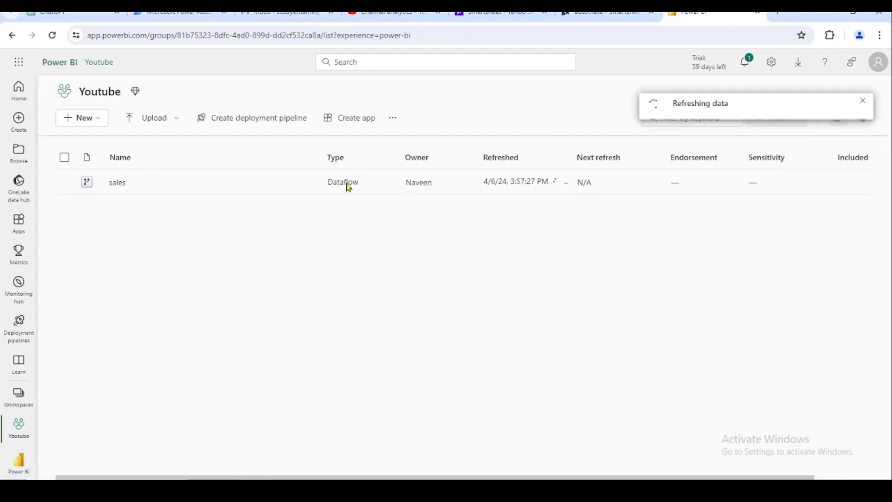
Step: Check the sales dataflow's refresh history for the type, duration and status of its run until it finishes
click(309, 183)
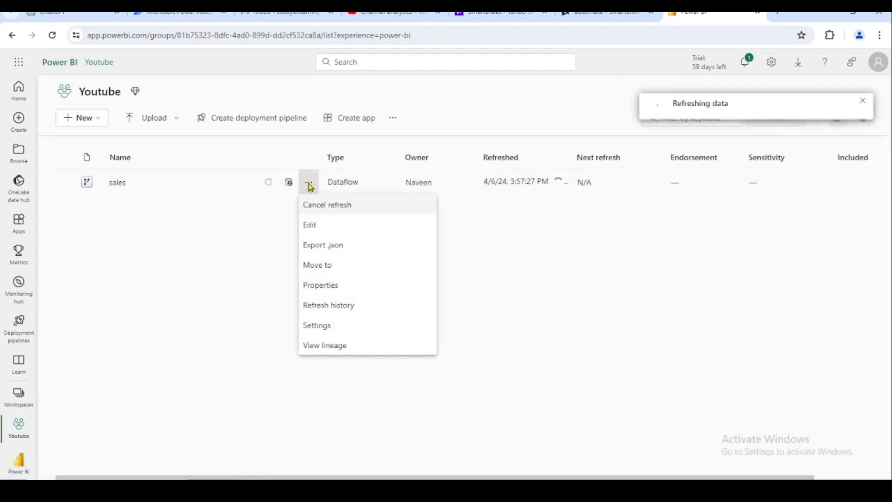
click(338, 307)
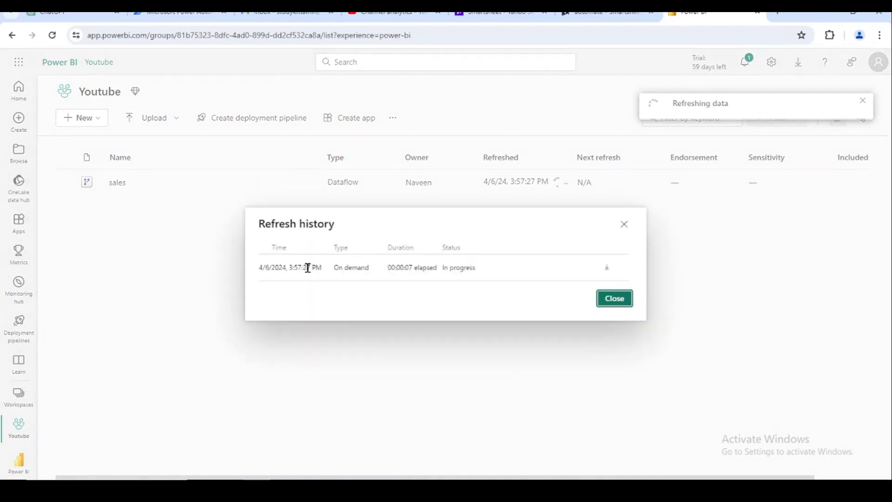
drag(325, 267, 484, 269)
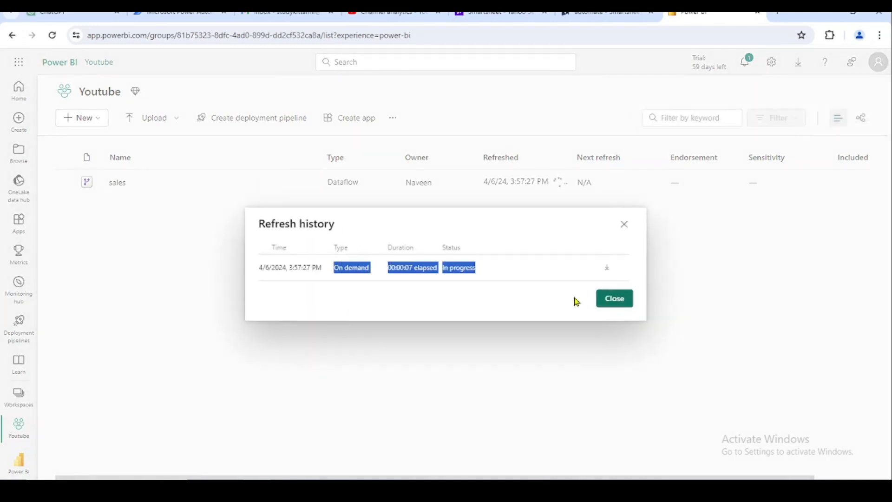
click(614, 299)
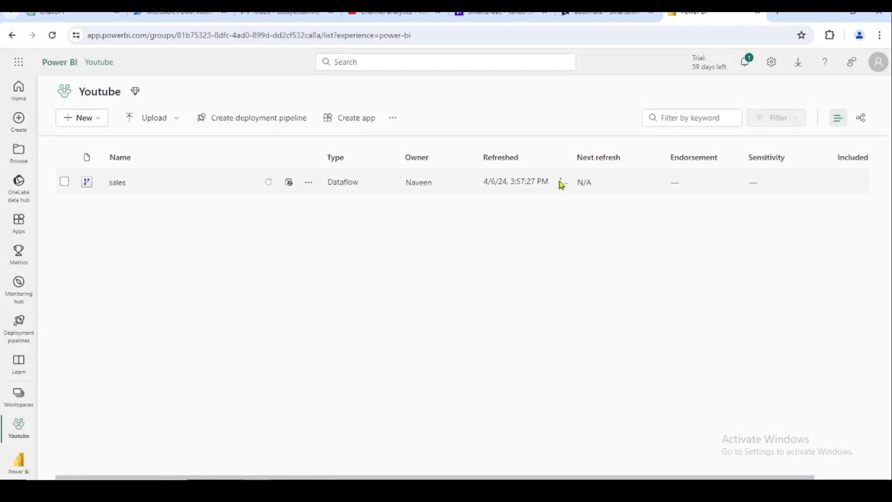
click(309, 184)
click(338, 270)
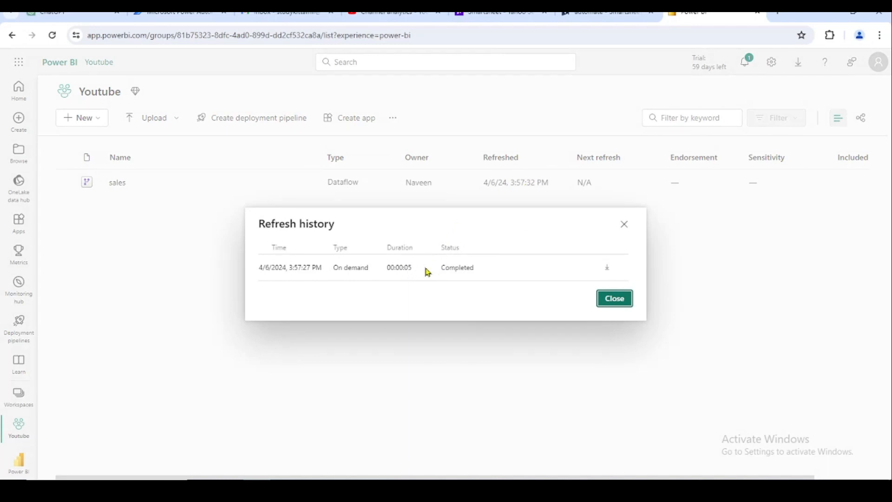
mouse_move(393, 267)
mouse_down()
mouse_move(425, 279)
mouse_move(390, 266)
mouse_up()
click(403, 274)
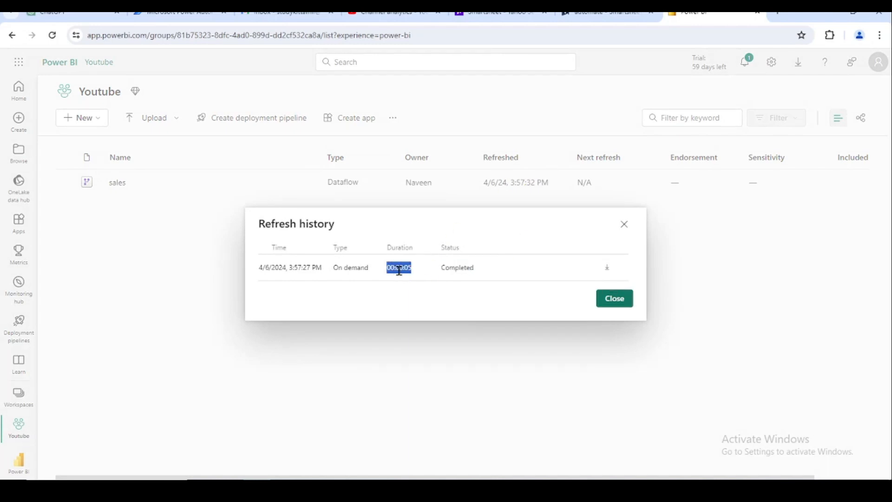
click(403, 278)
drag(334, 267, 374, 275)
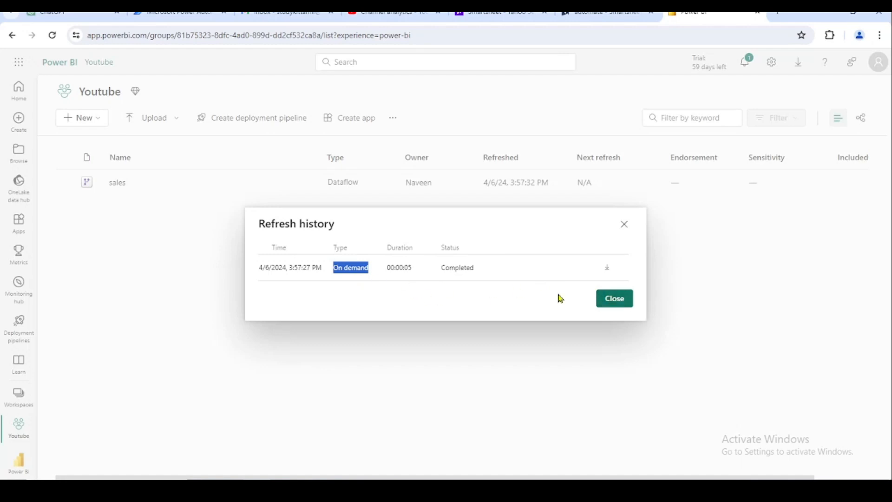
click(613, 299)
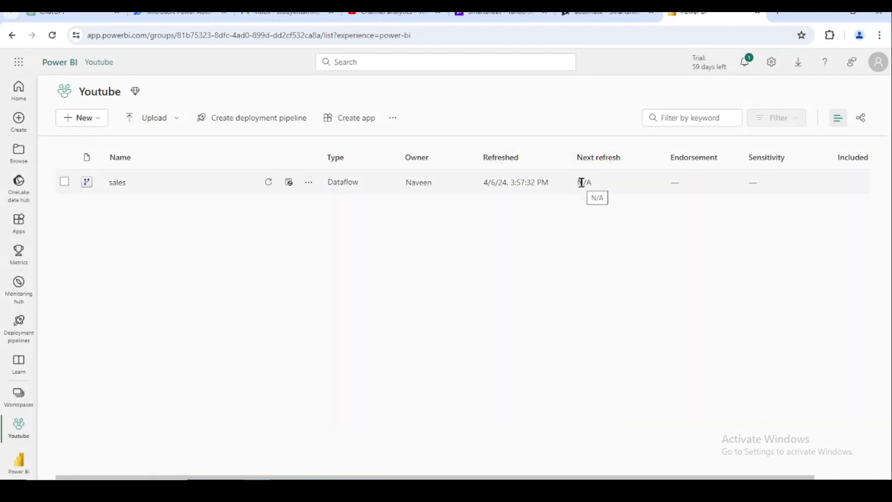
Step: Open the settings of the sales dataflow and turn on its refresh schedule
click(308, 183)
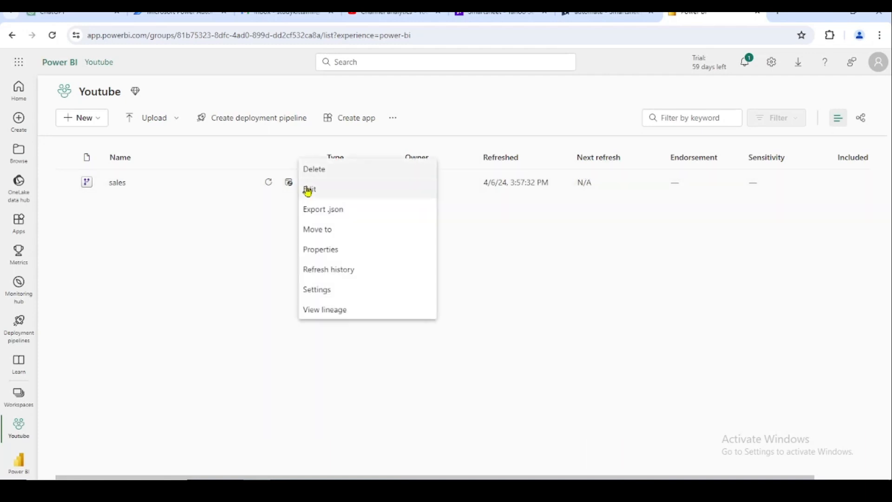
click(327, 292)
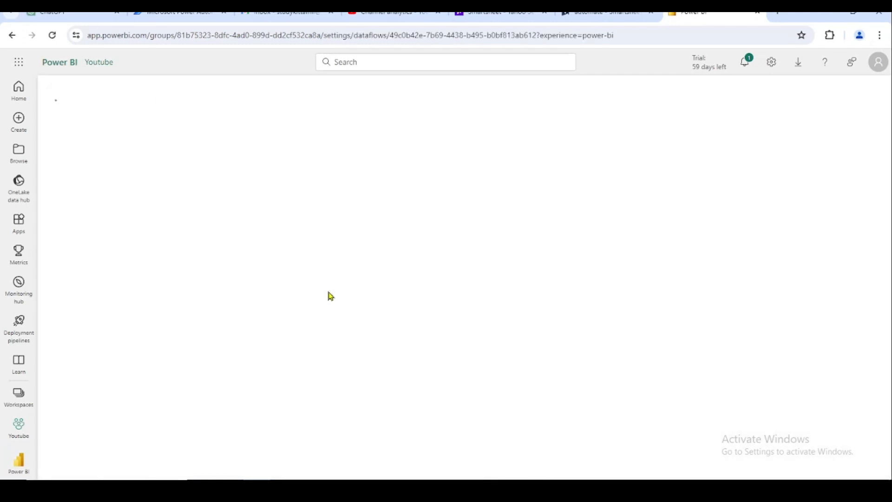
click(265, 293)
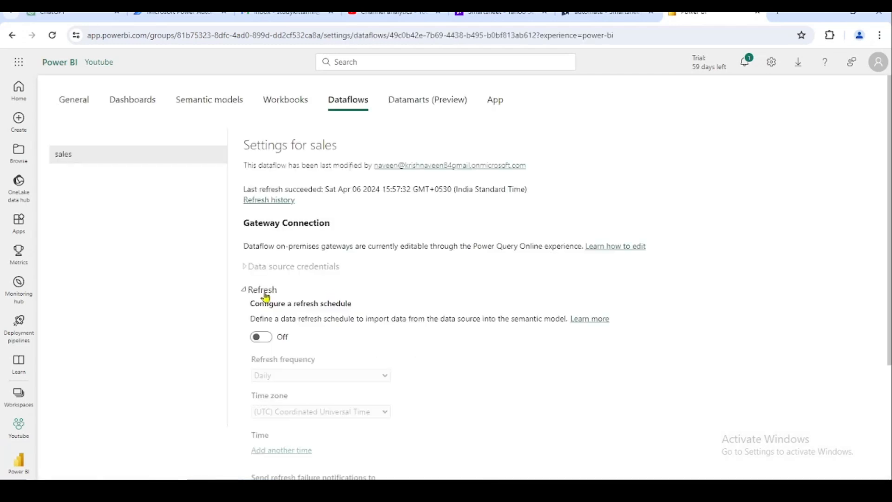
scroll(269, 286, down, 1)
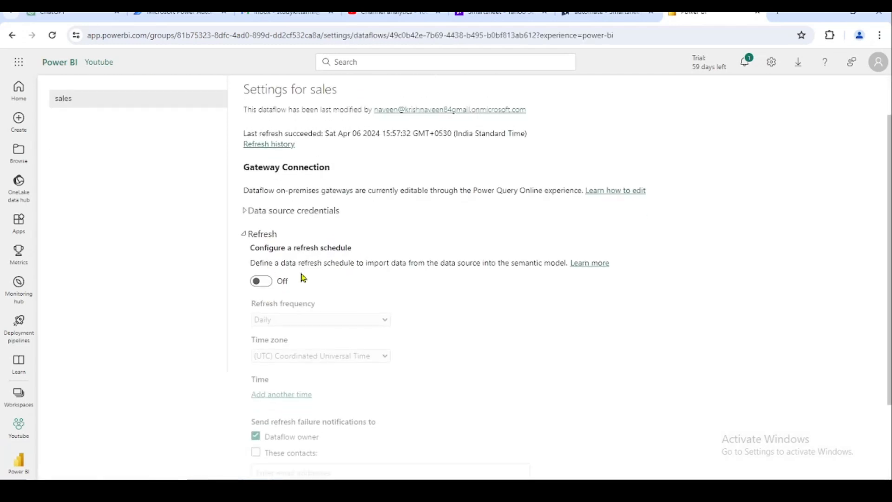
click(268, 285)
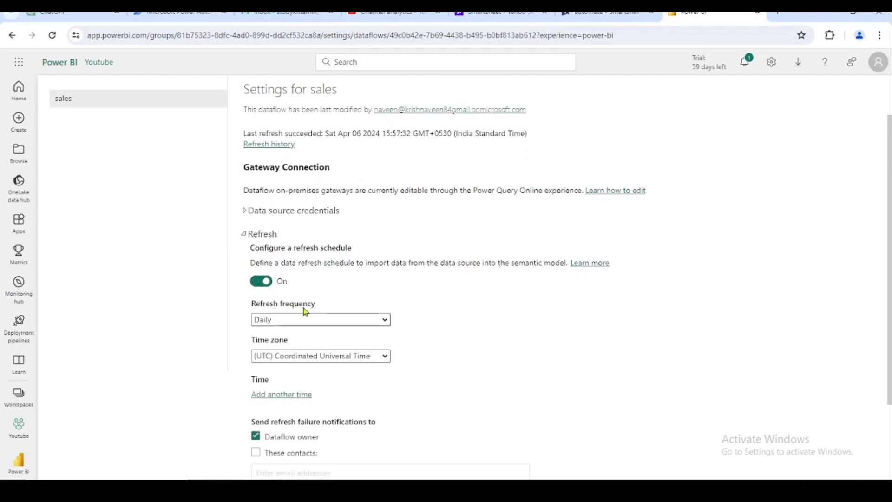
Step: Set the schedule's time zone to (UTC+05:30) Chennai, Kolkata, Mumbai, New Delhi and add a refresh time of 1:00 AM
scroll(305, 307, down, 1)
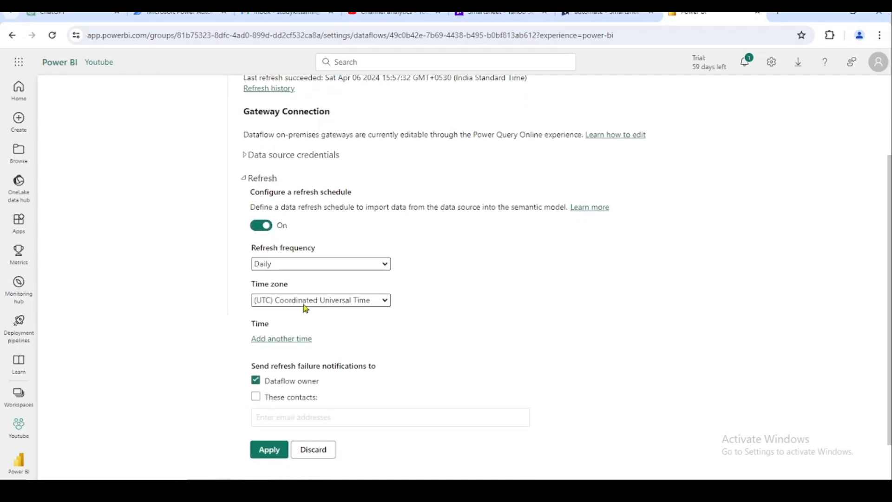
click(348, 303)
scroll(365, 225, down, 10)
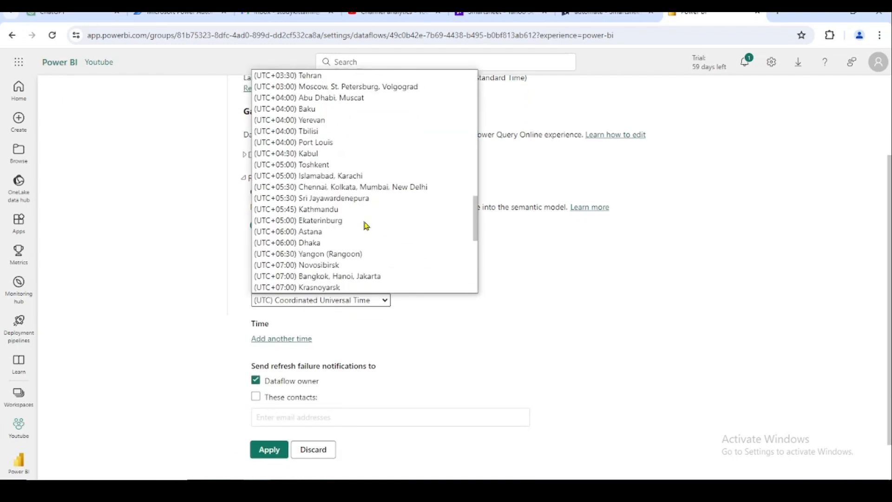
click(349, 186)
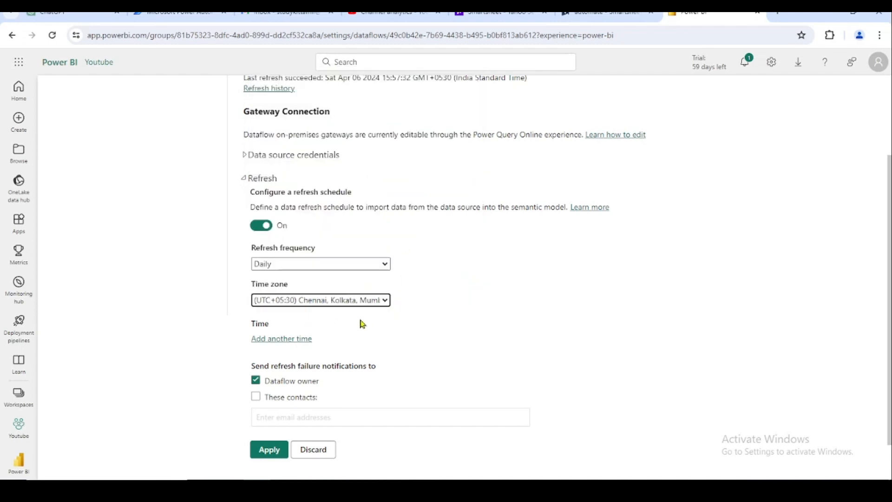
scroll(363, 324, down, 1)
click(304, 292)
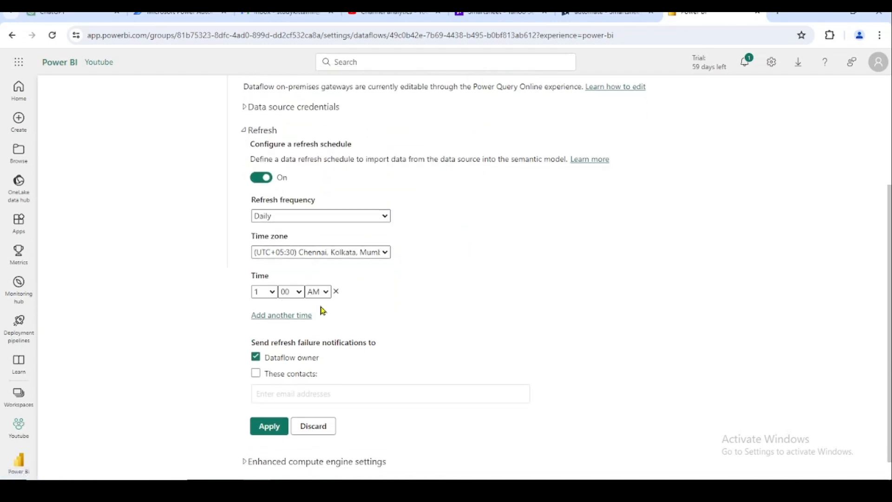
click(297, 292)
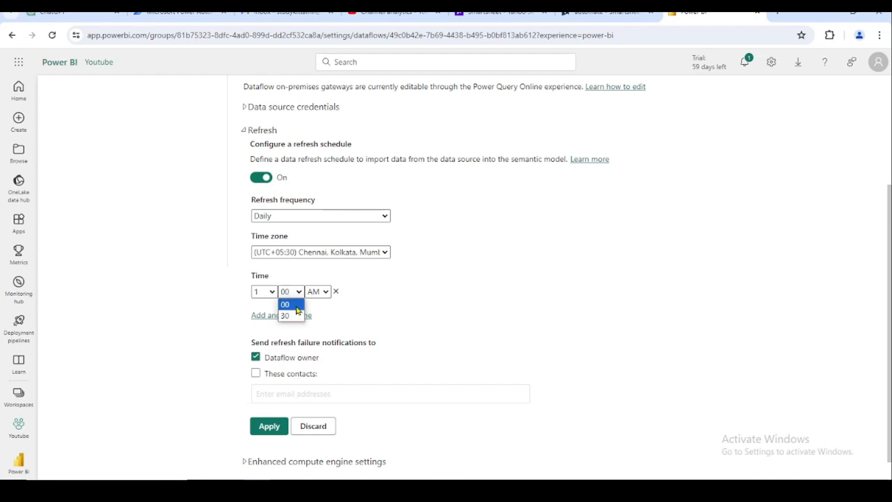
click(297, 316)
click(296, 292)
click(298, 305)
click(299, 316)
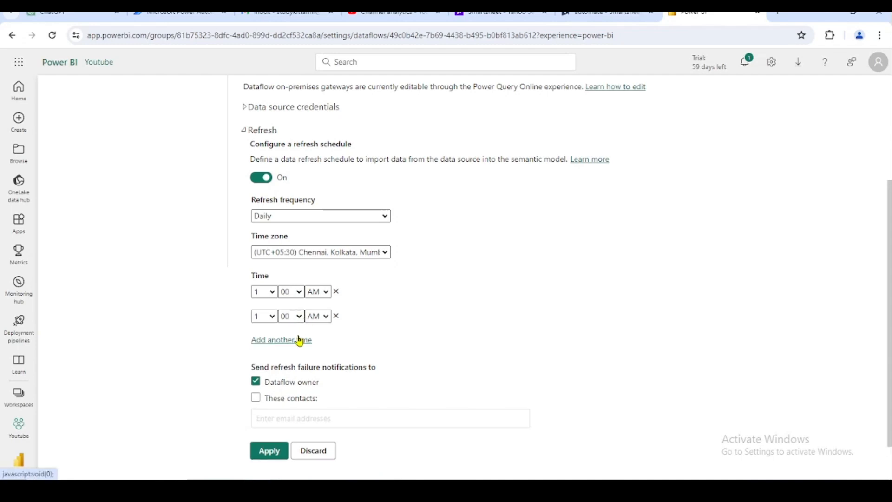
click(336, 316)
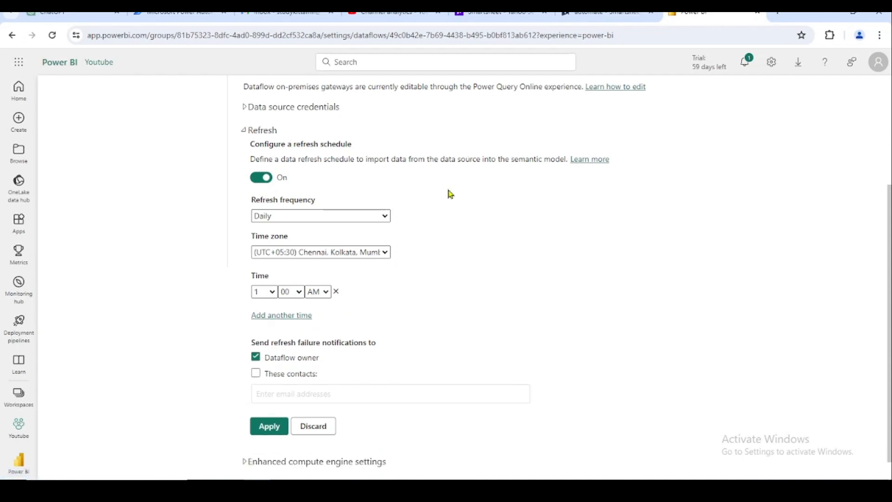
scroll(450, 195, up, 3)
scroll(414, 301, down, 2)
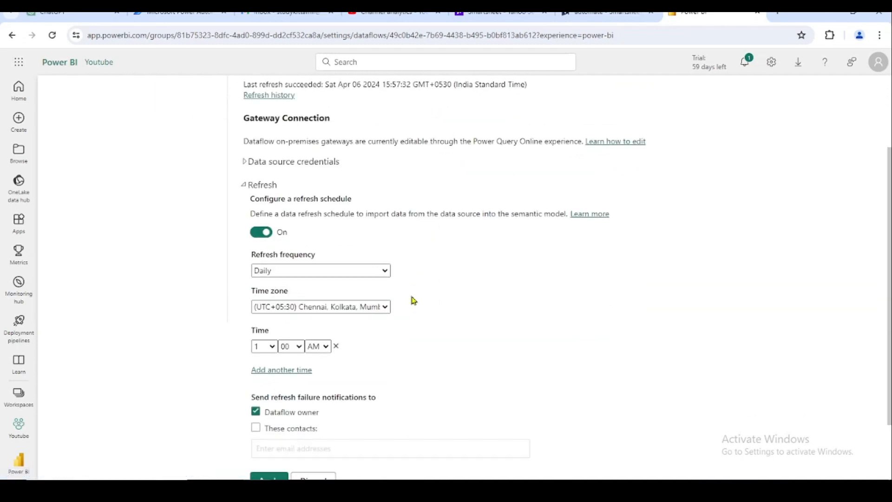
scroll(305, 371, down, 2)
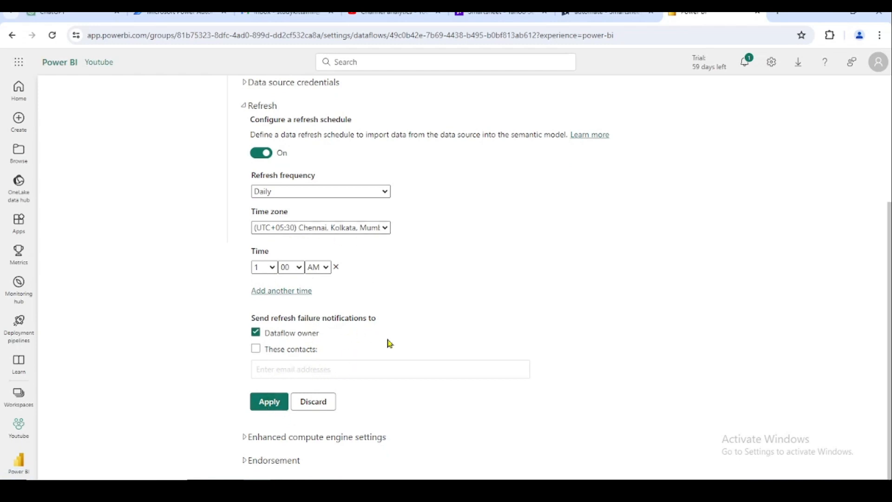
scroll(393, 344, up, 3)
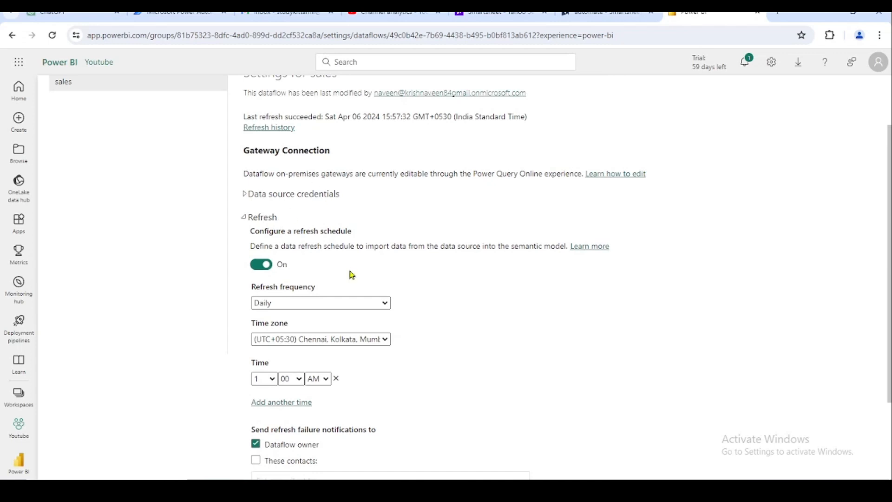
scroll(352, 275, down, 3)
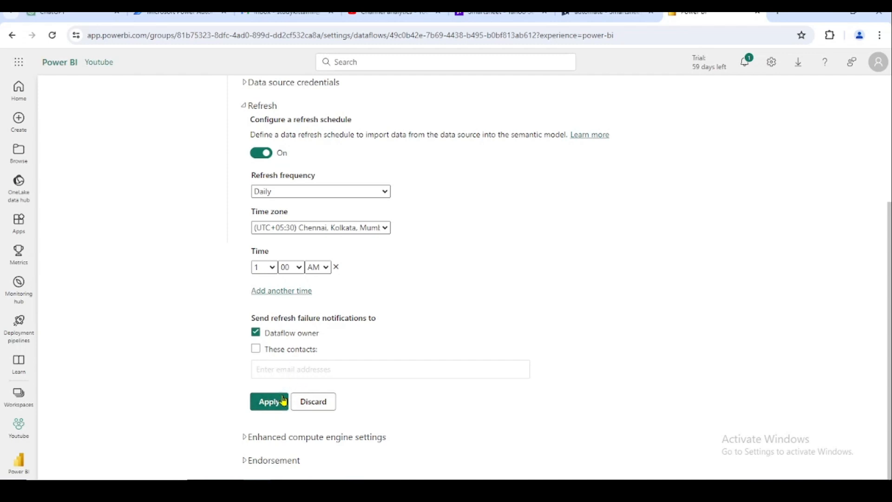
scroll(330, 377, up, 1)
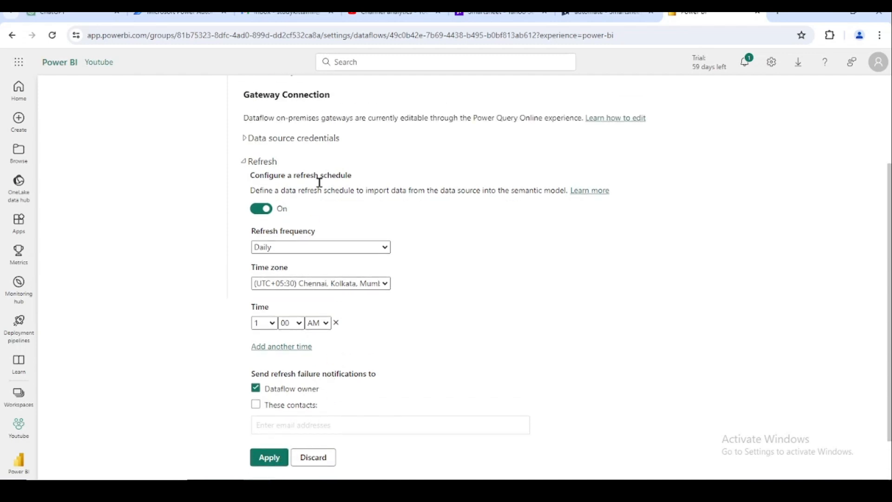
scroll(399, 260, down, 1)
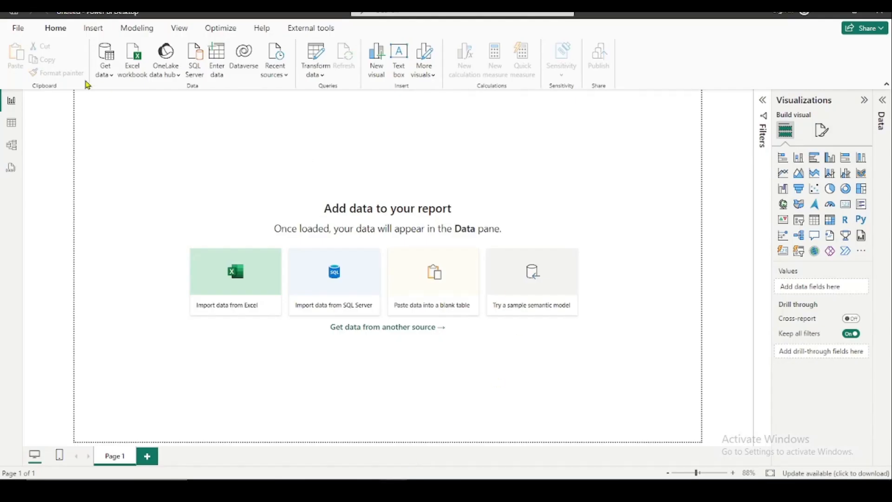
Step: In Power BI Desktop, load the sample data table from the Youtube workspace's sales dataflow, view its rows and return to the report page
click(105, 69)
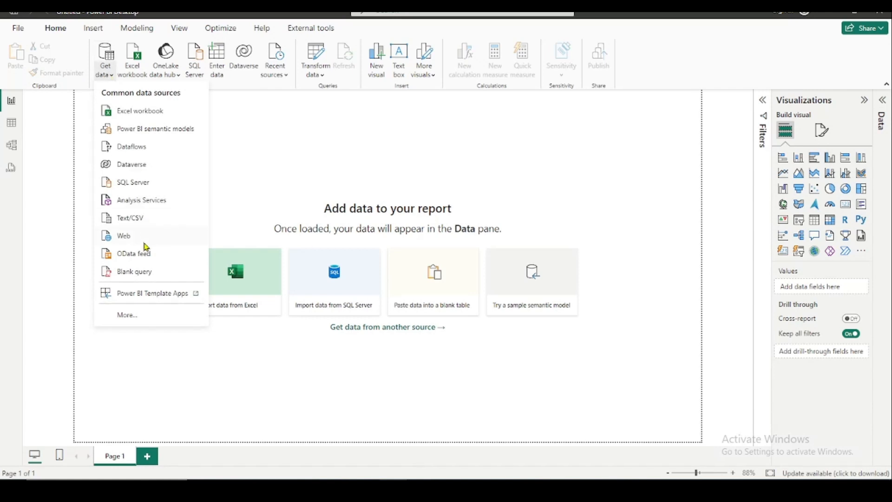
click(142, 152)
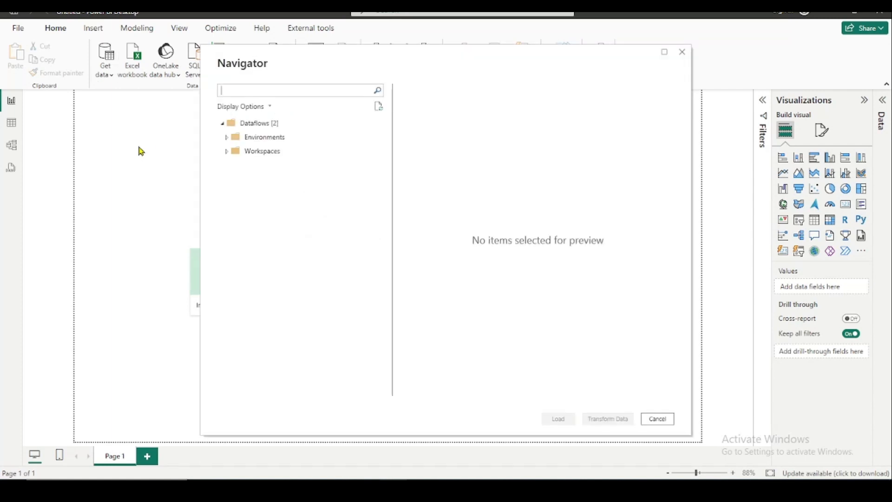
click(228, 154)
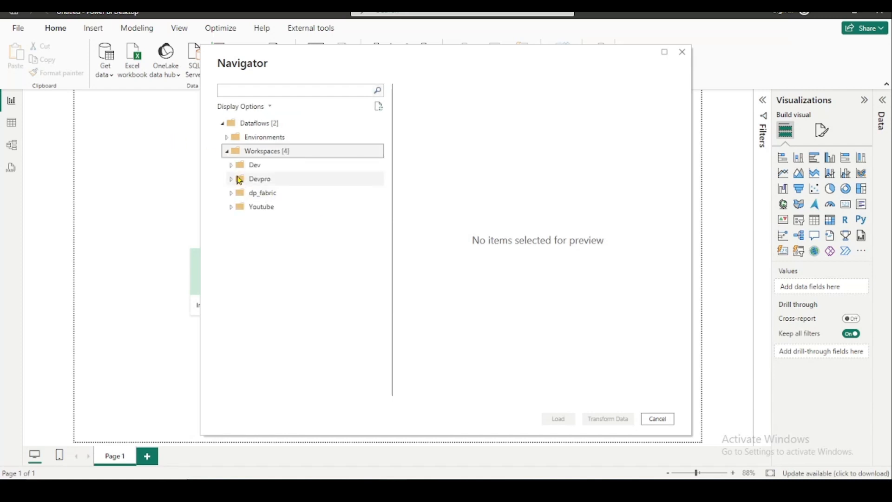
click(231, 207)
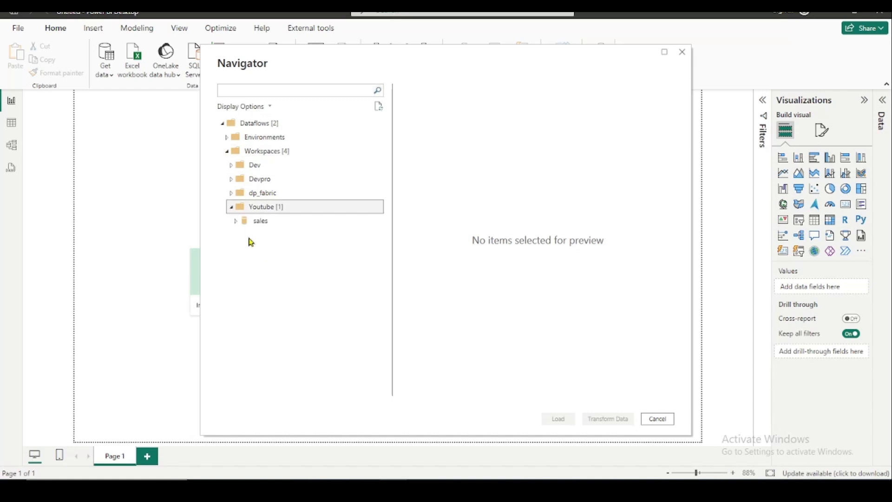
click(236, 221)
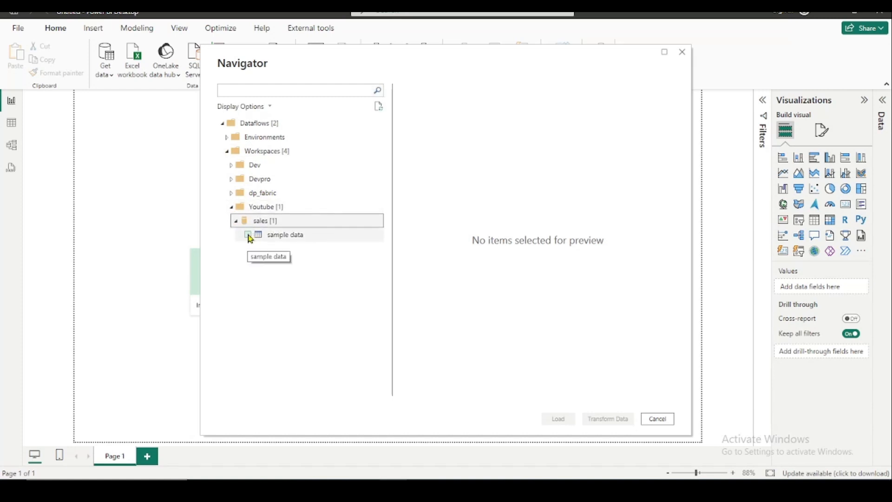
click(251, 235)
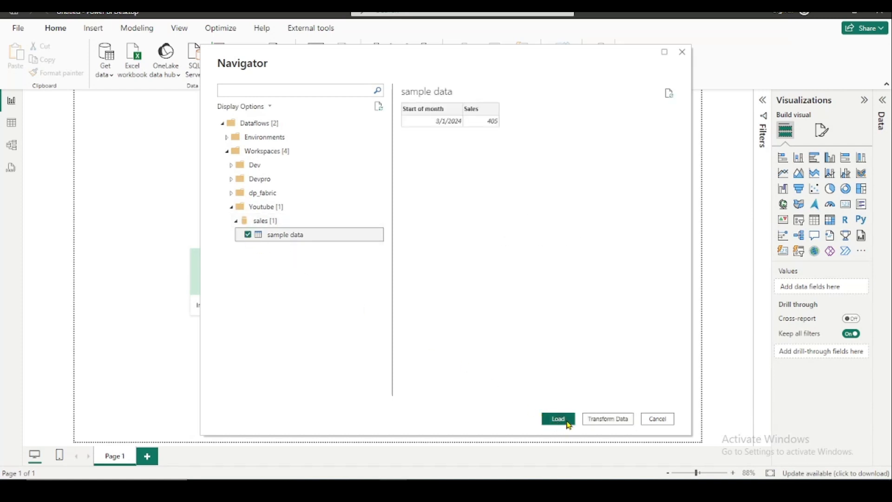
click(570, 418)
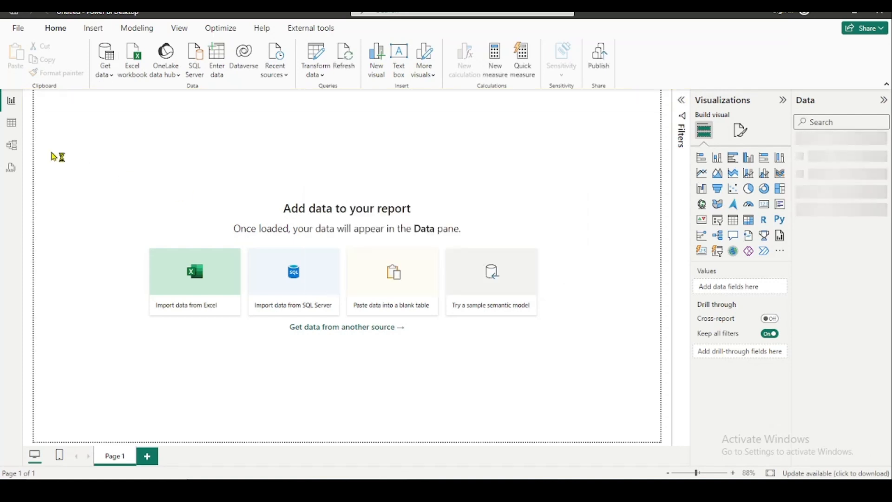
click(11, 125)
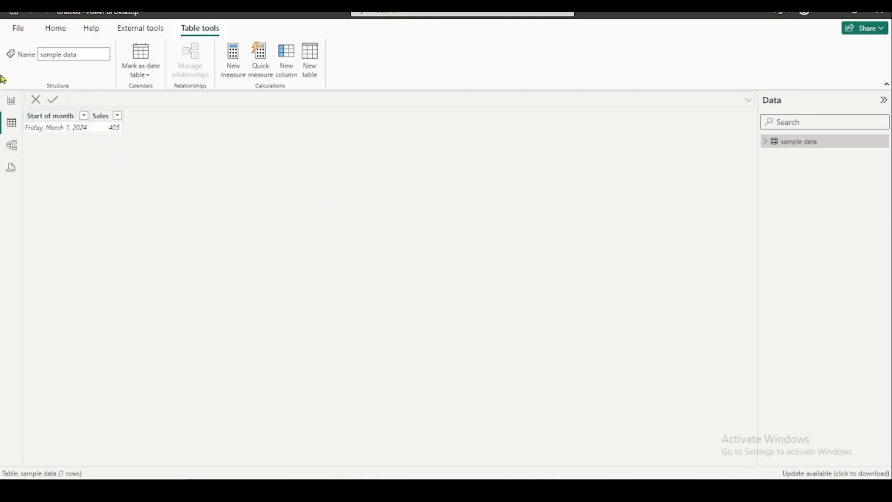
click(12, 100)
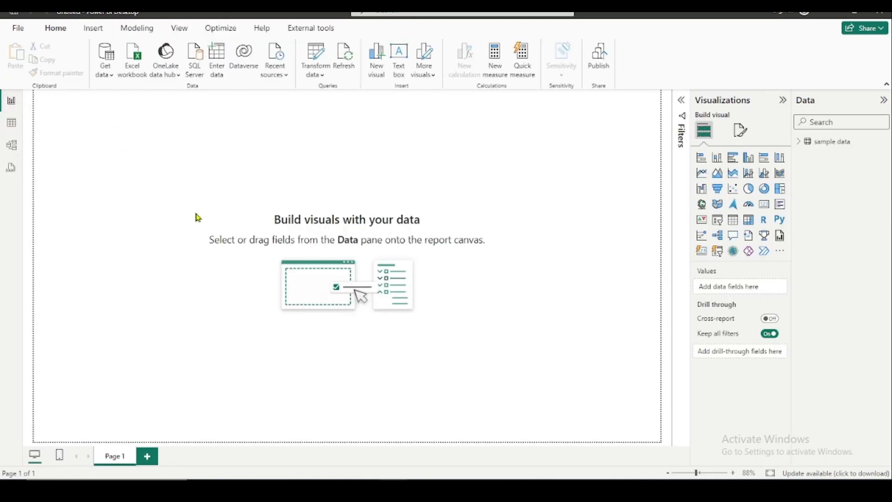
Step: Switch to the Power BI service in the browser and open the sales dataflow from the Youtube workspace
key(alt+Tab)
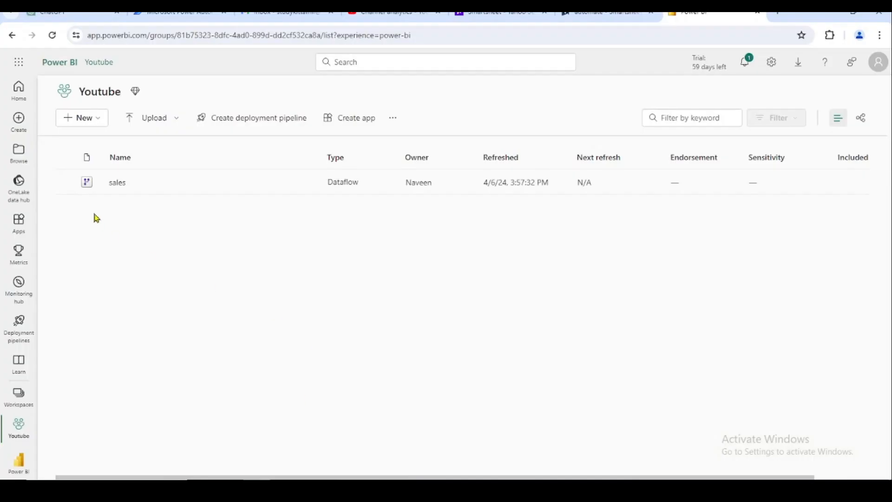
click(118, 183)
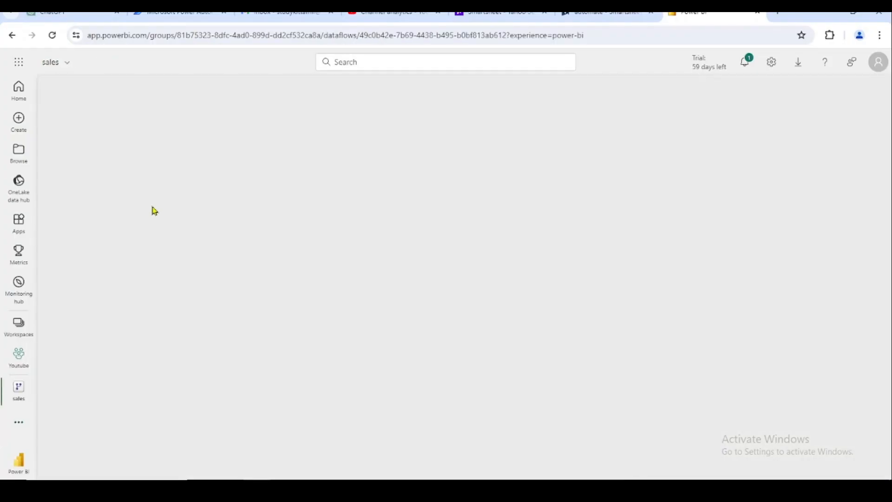